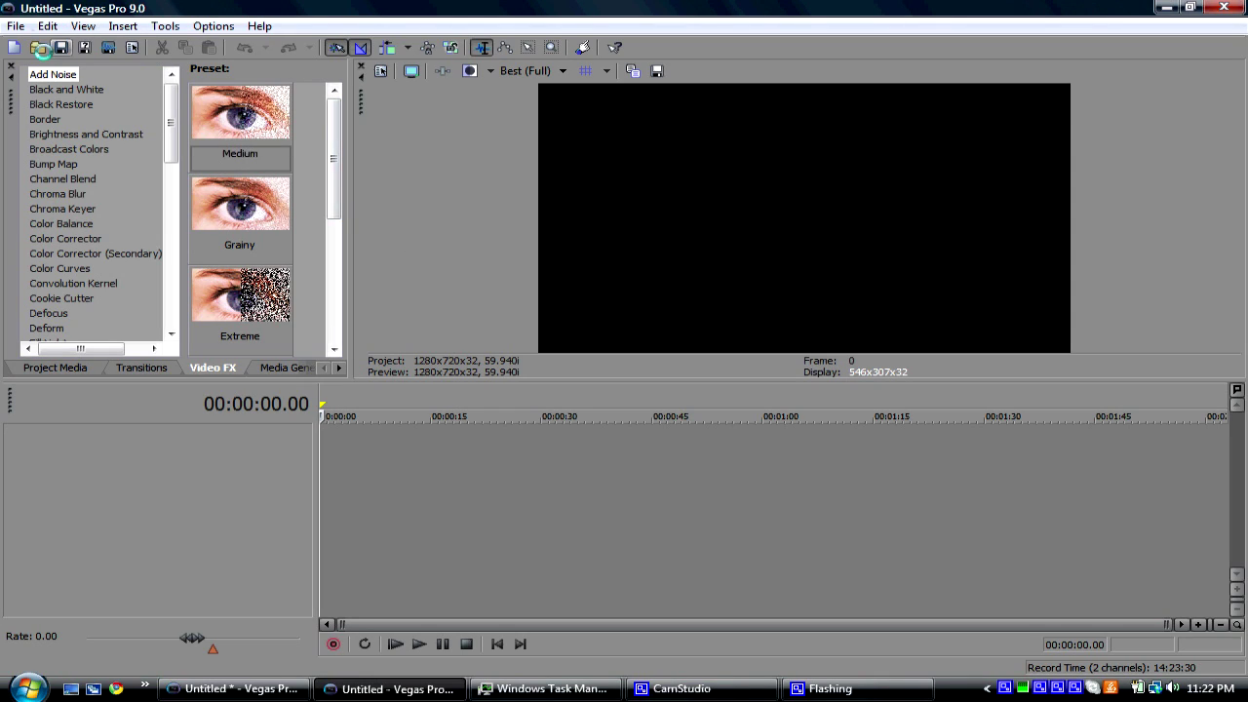
Step: Import hitmarker.MP4 into the project through File > Open
click(37, 47)
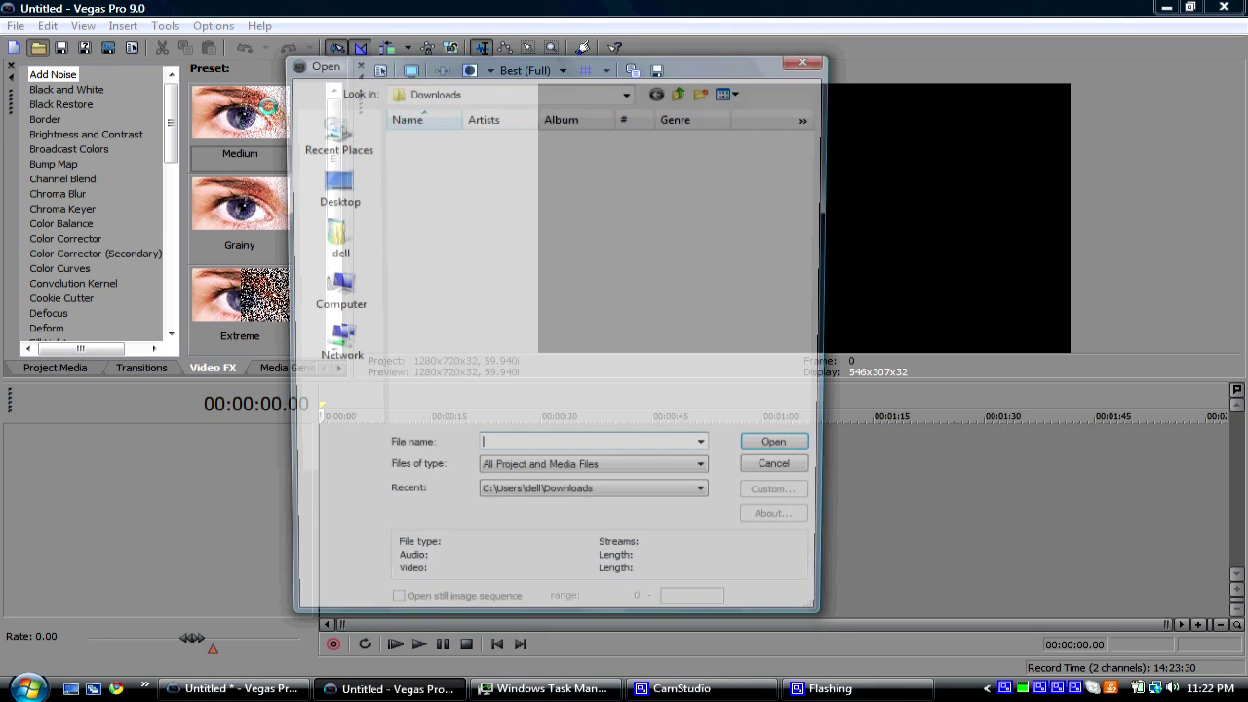
text(hit)
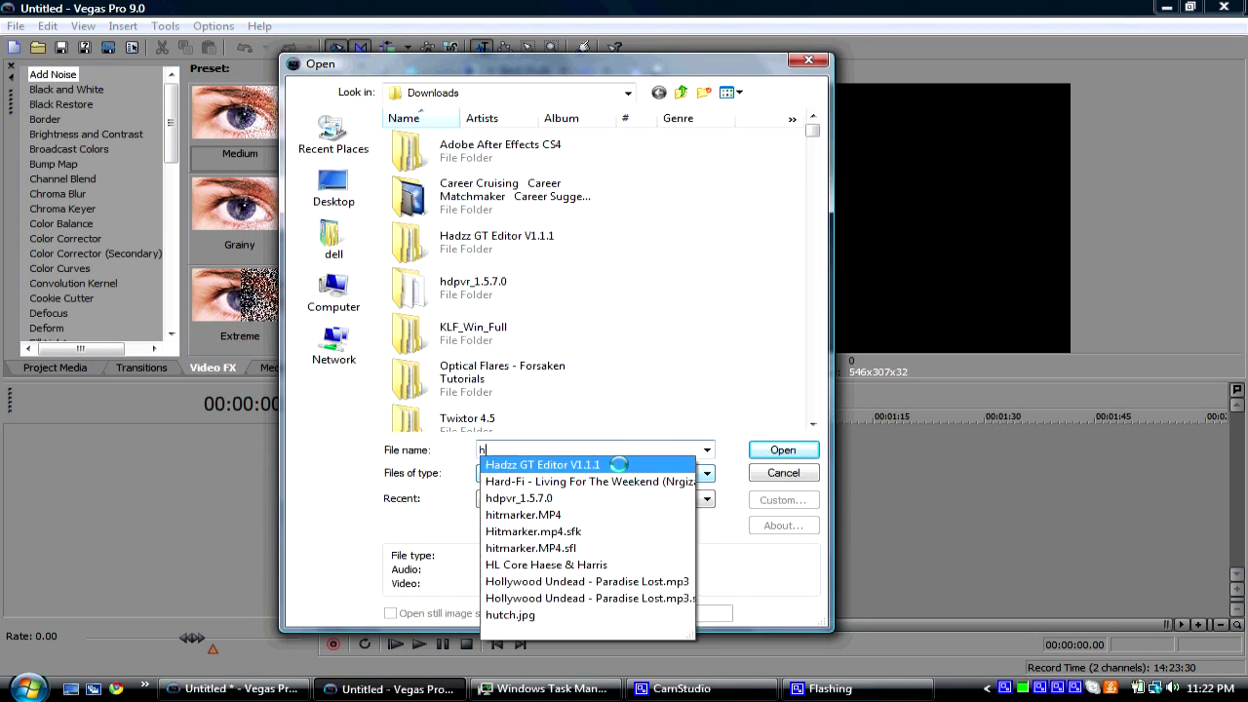
click(606, 464)
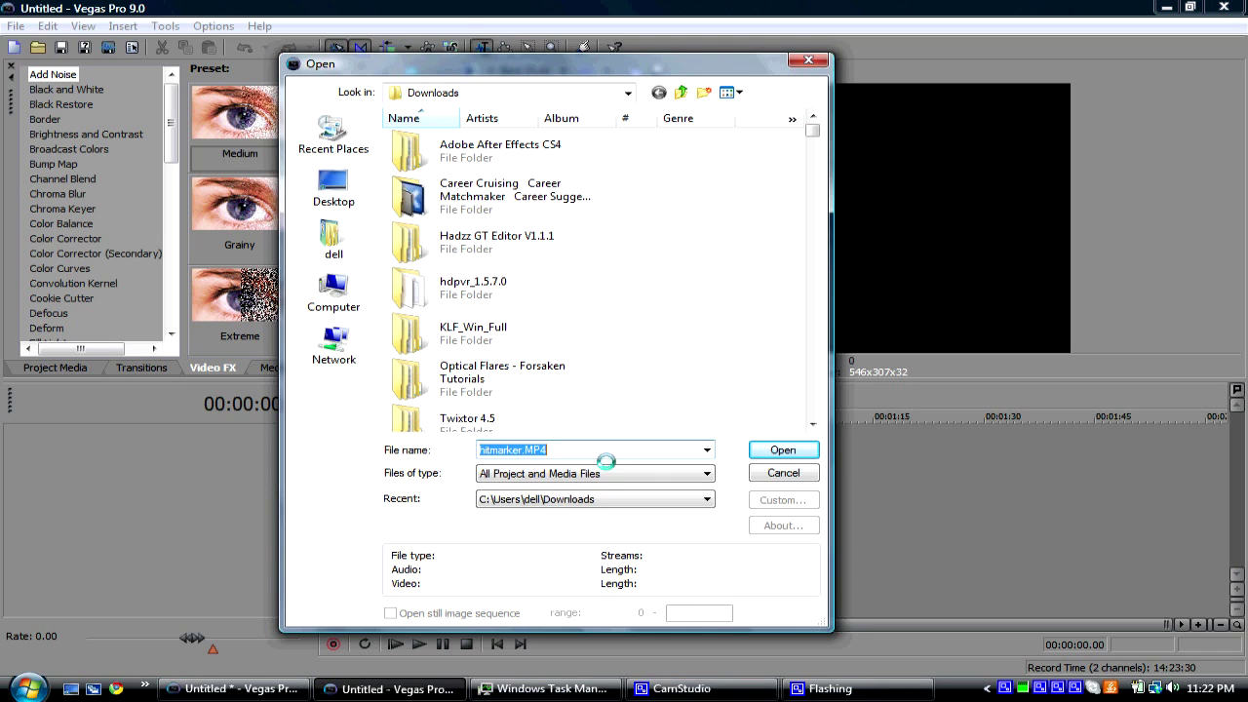
click(783, 449)
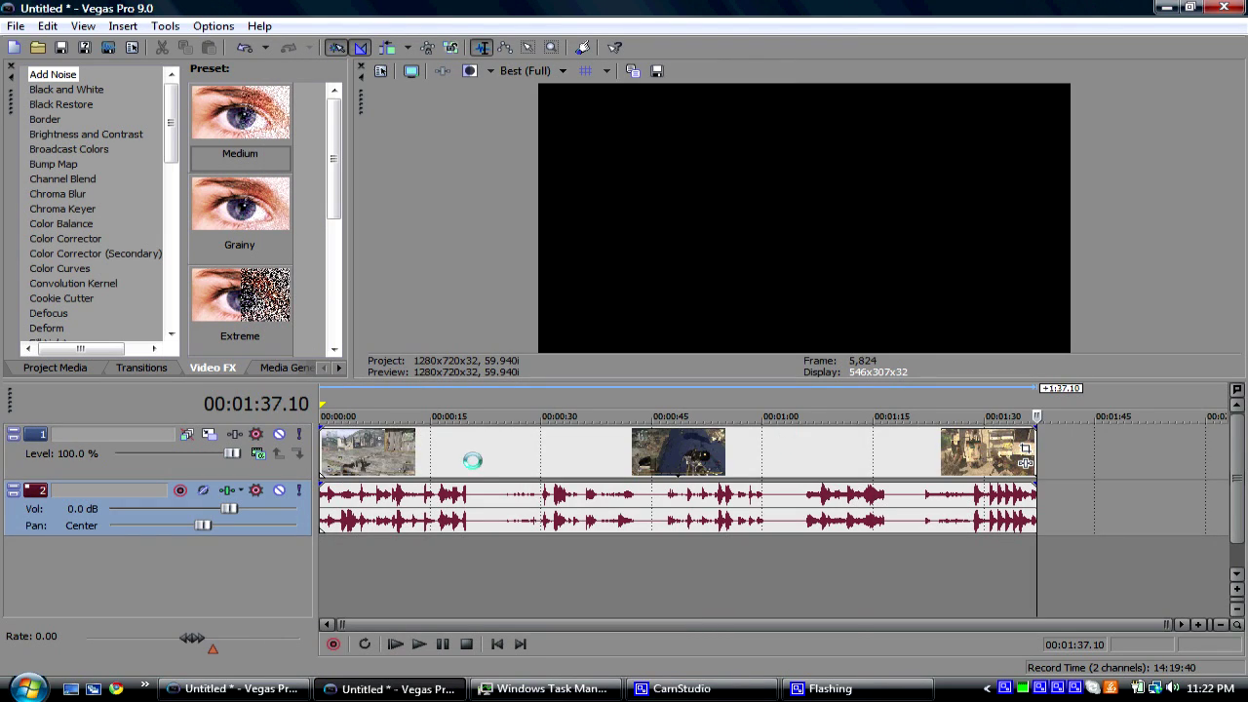
Step: Split the clip, delete the unwanted parts, and move the short piece to the timeline start
click(354, 445)
click(399, 451)
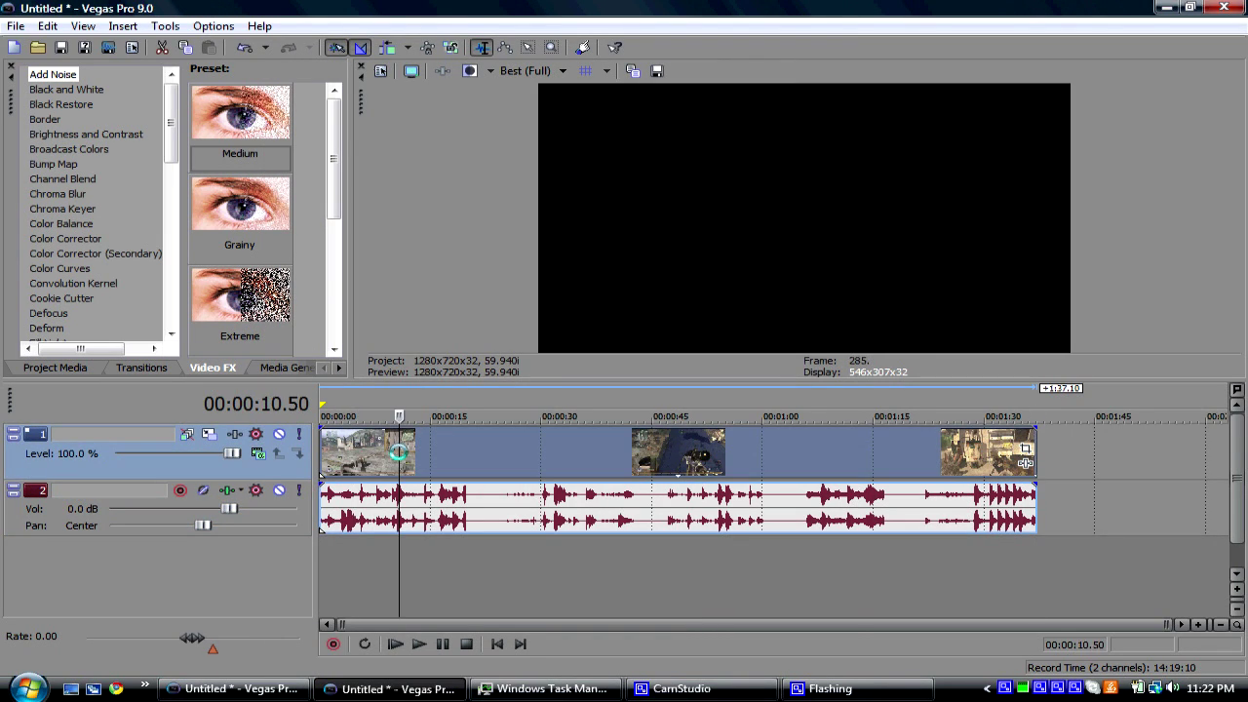
key(s)
click(357, 454)
key(s)
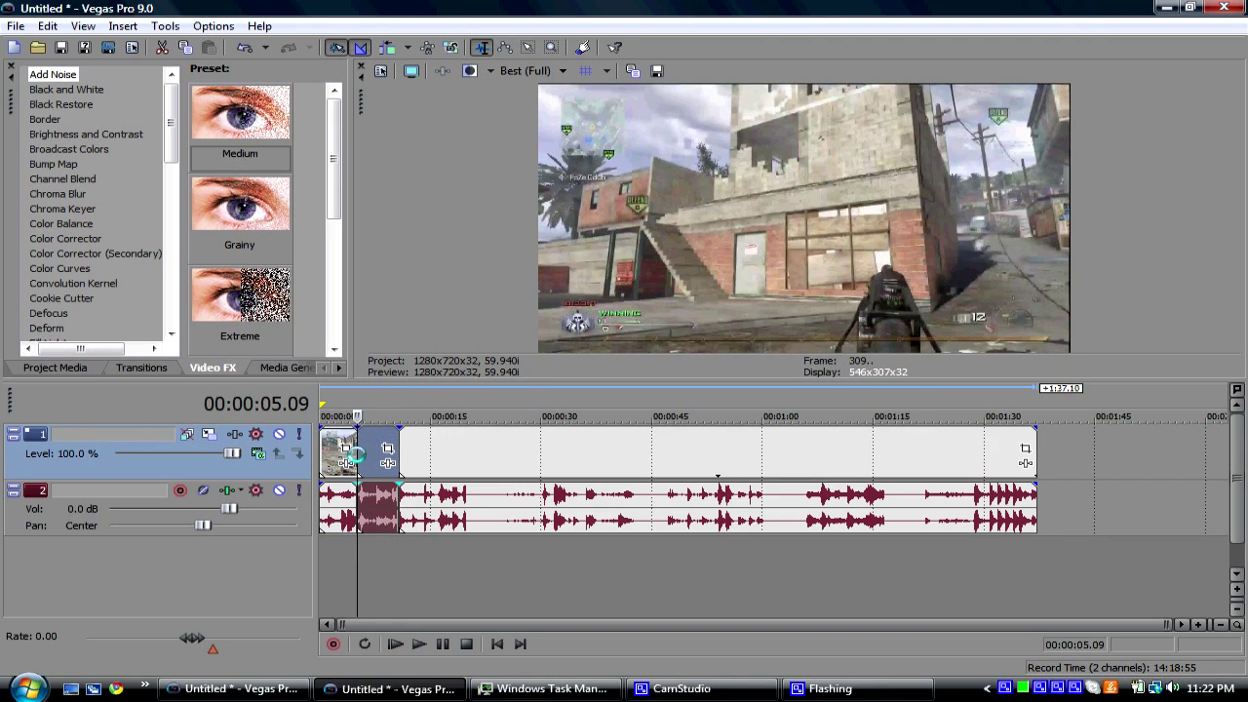
key(Delete)
click(476, 451)
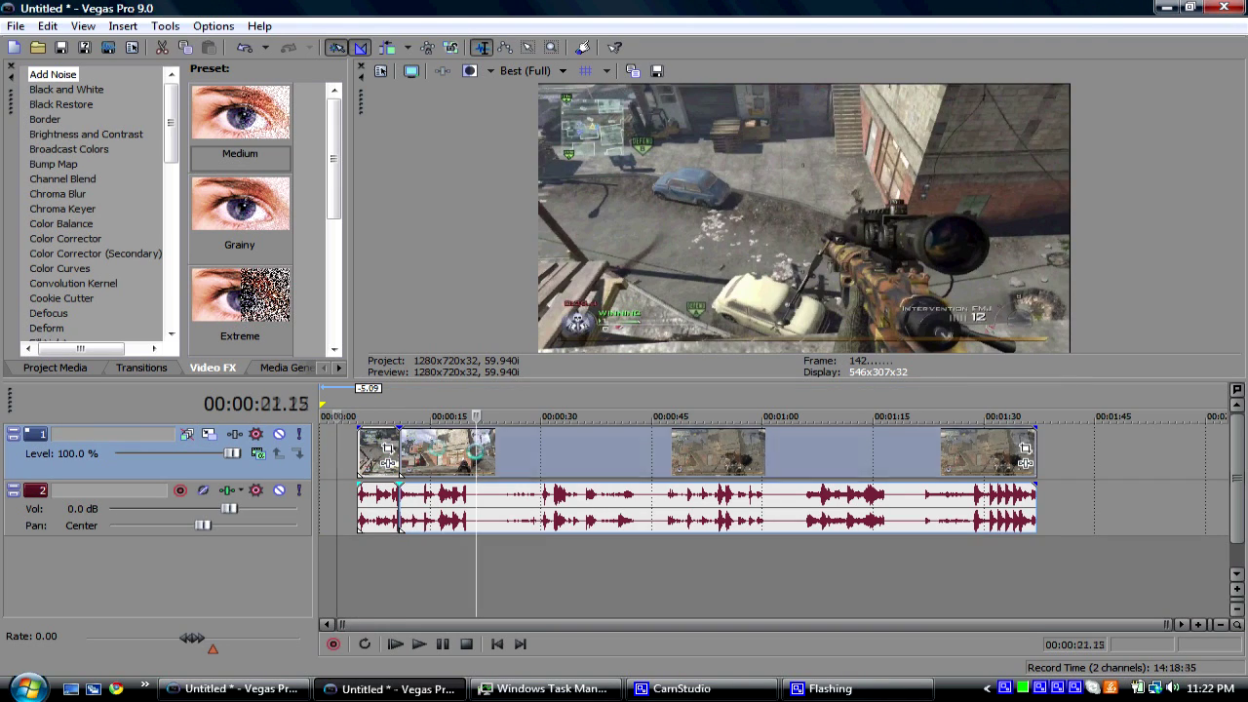
key(Delete)
drag(366, 448, 325, 447)
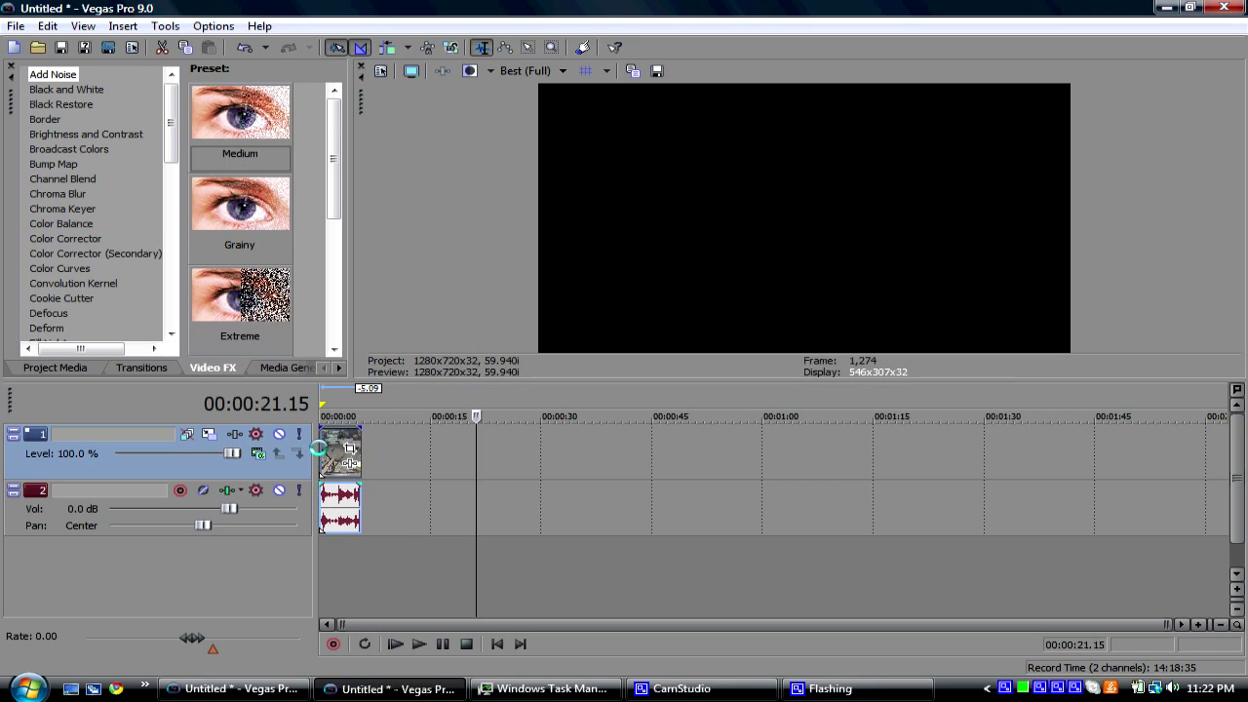
Step: Apply the HD PVR pan/crop preset to the Hitmarker clip for a widescreen frame
click(359, 447)
click(460, 178)
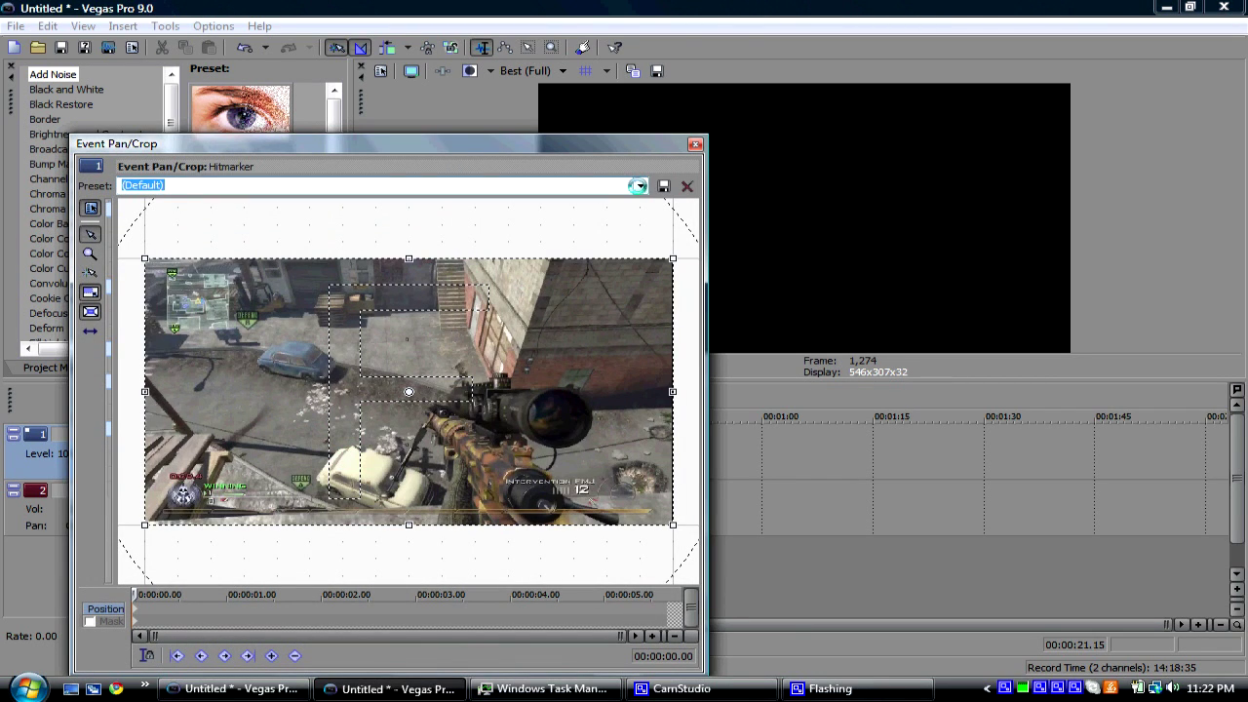
click(476, 442)
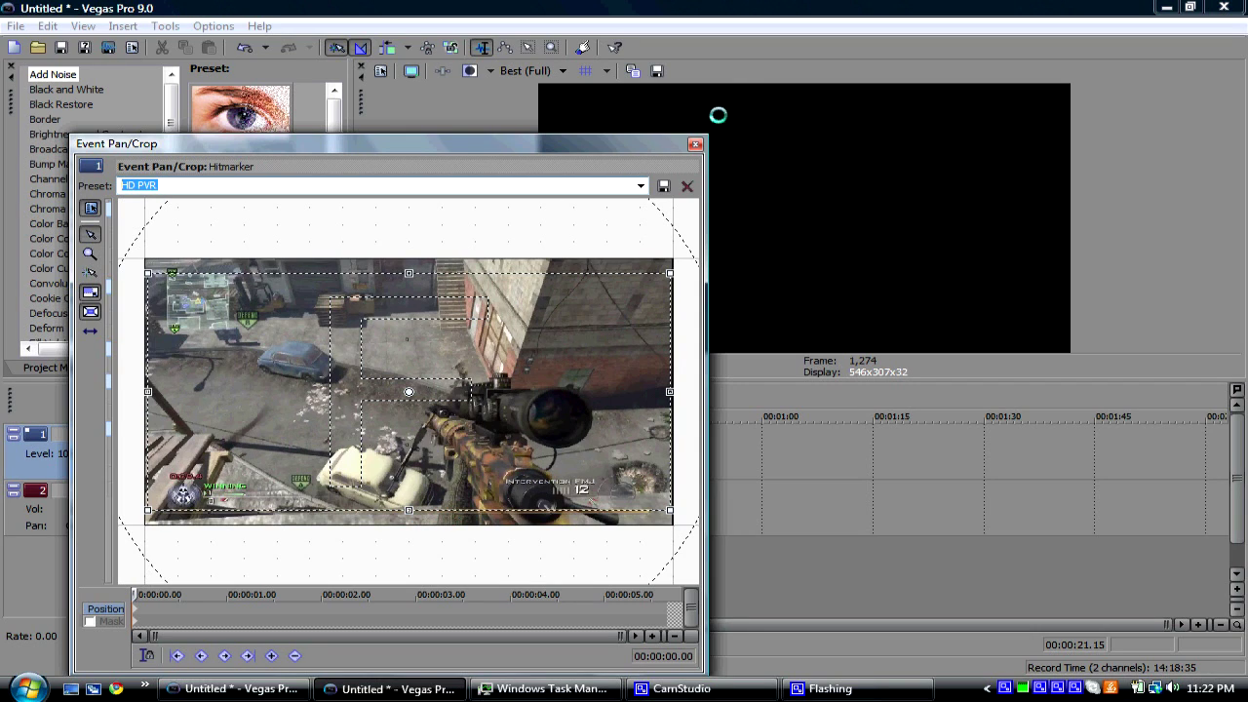
click(698, 143)
click(335, 453)
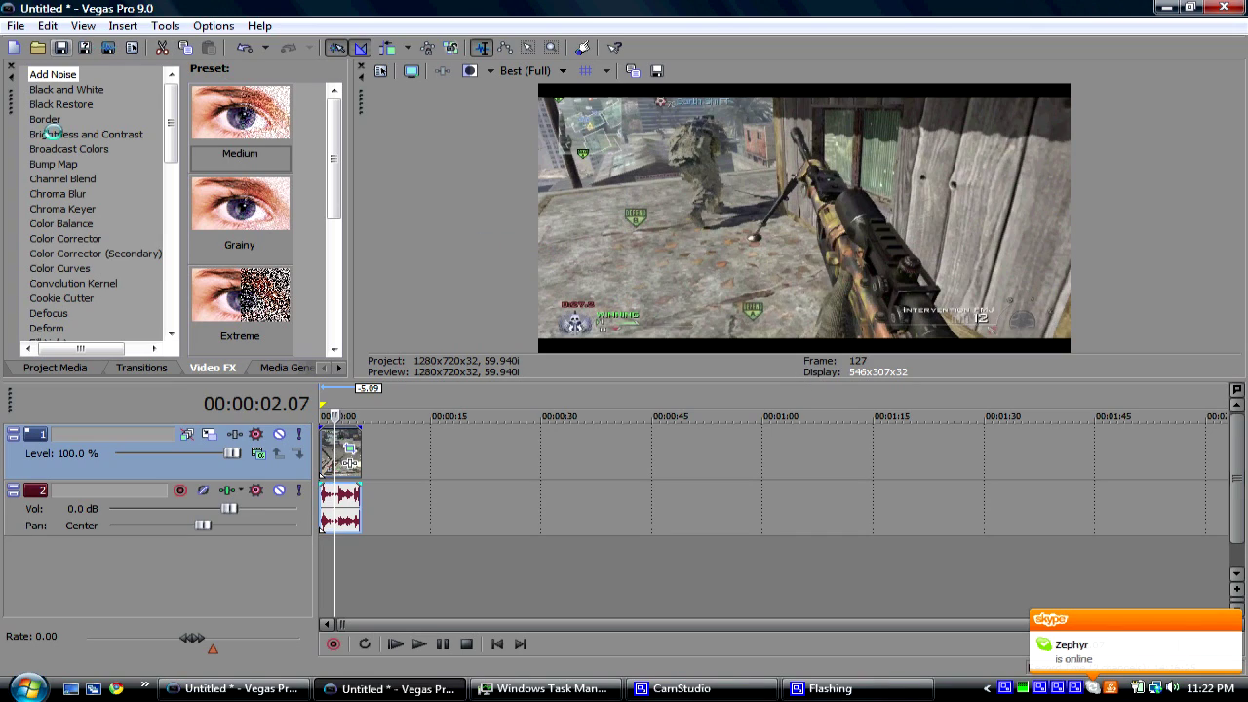
Step: Drag the Brightness and Contrast 'Epicness' preset (brightness -0.04, contrast 0.10) onto the clip
click(121, 132)
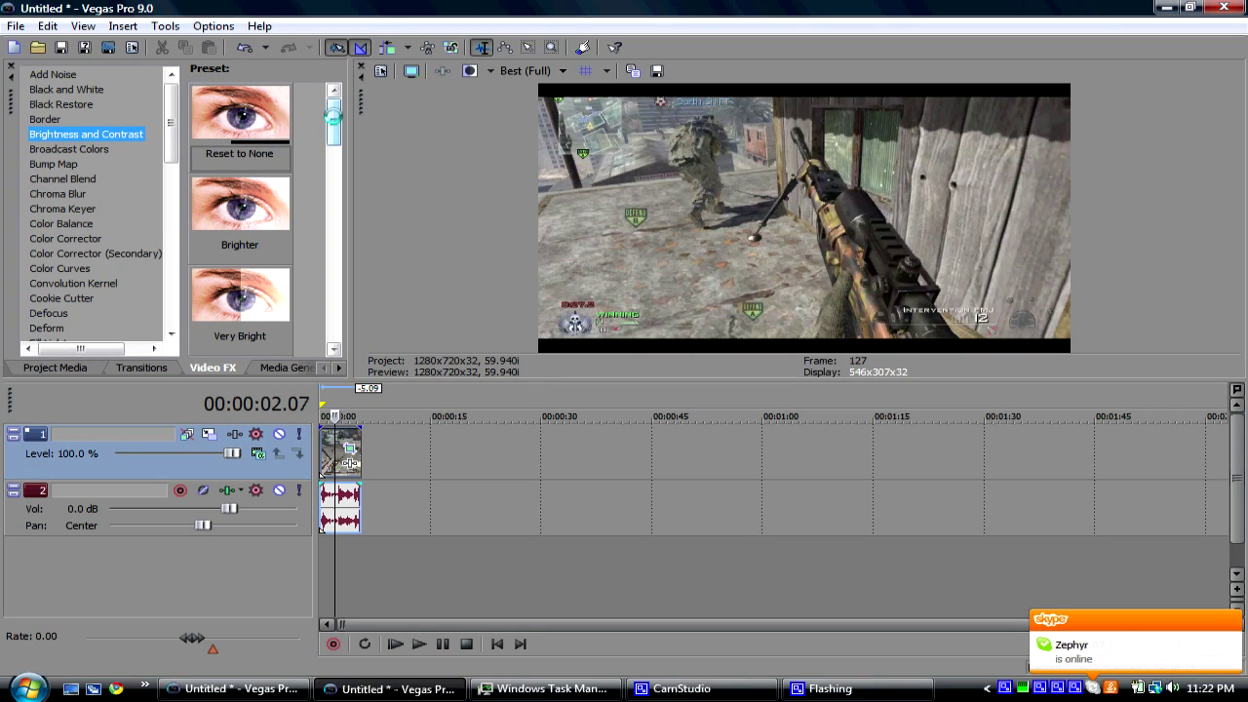
drag(334, 116, 326, 320)
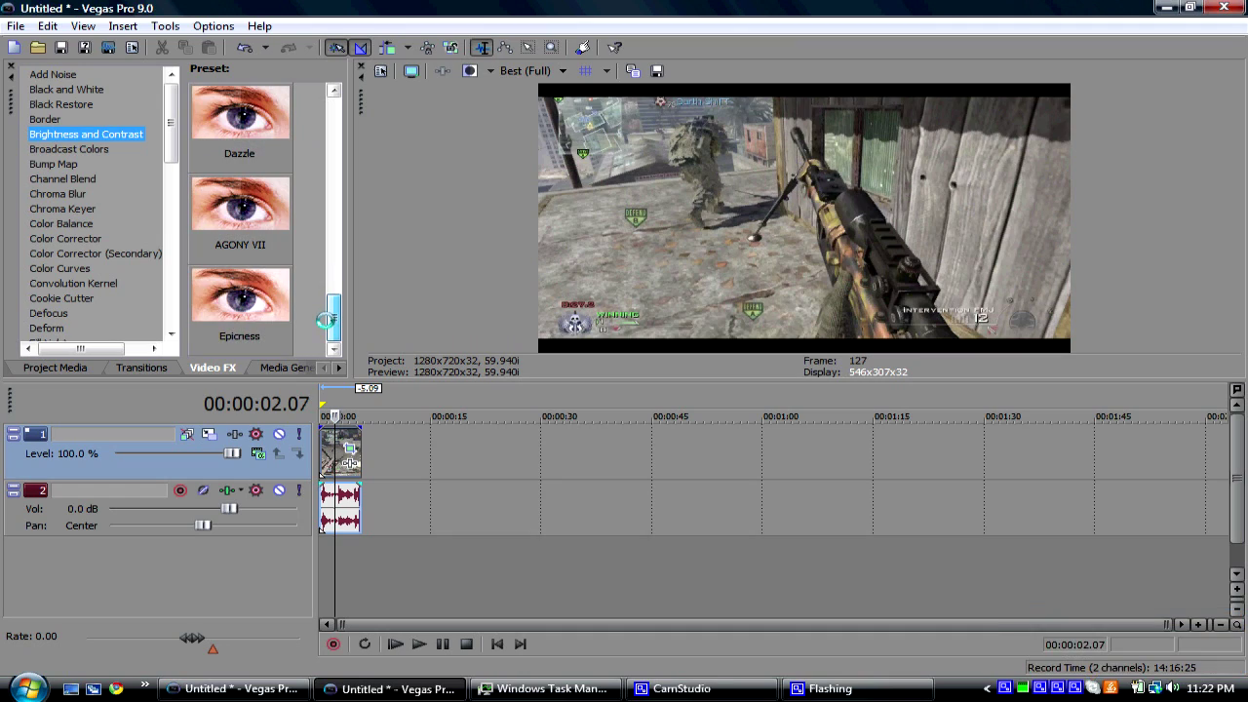
drag(240, 298, 332, 457)
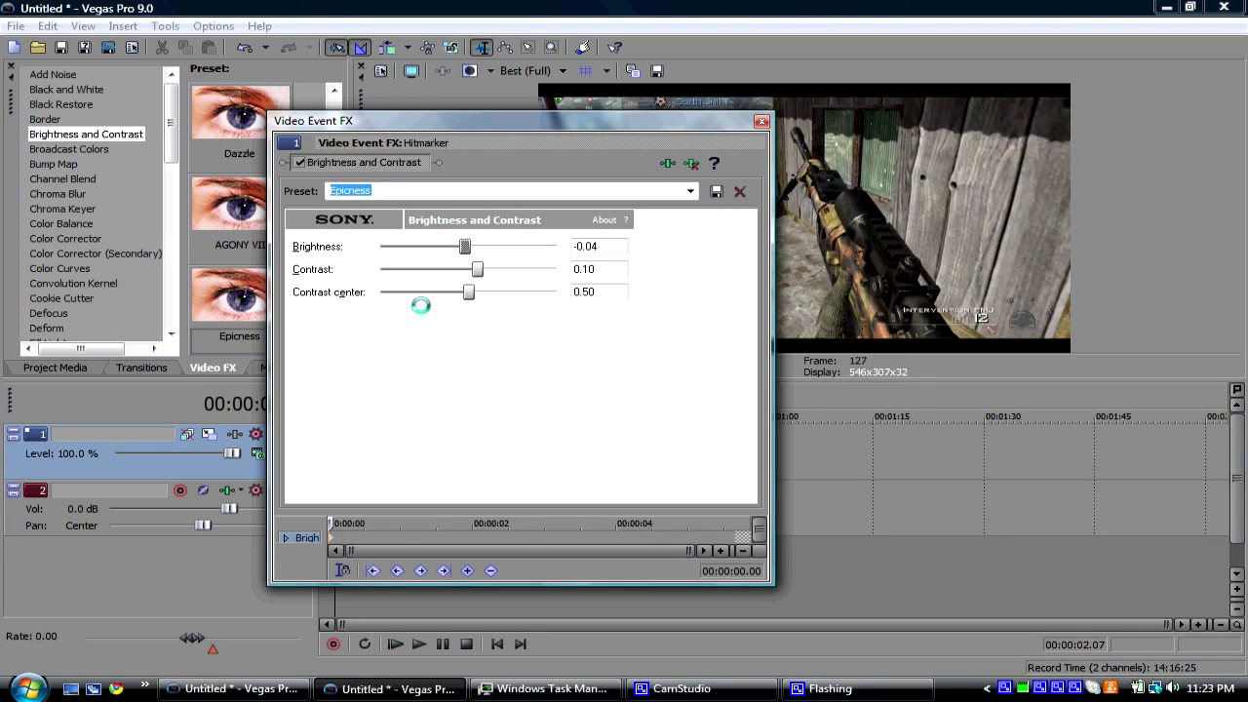
click(762, 121)
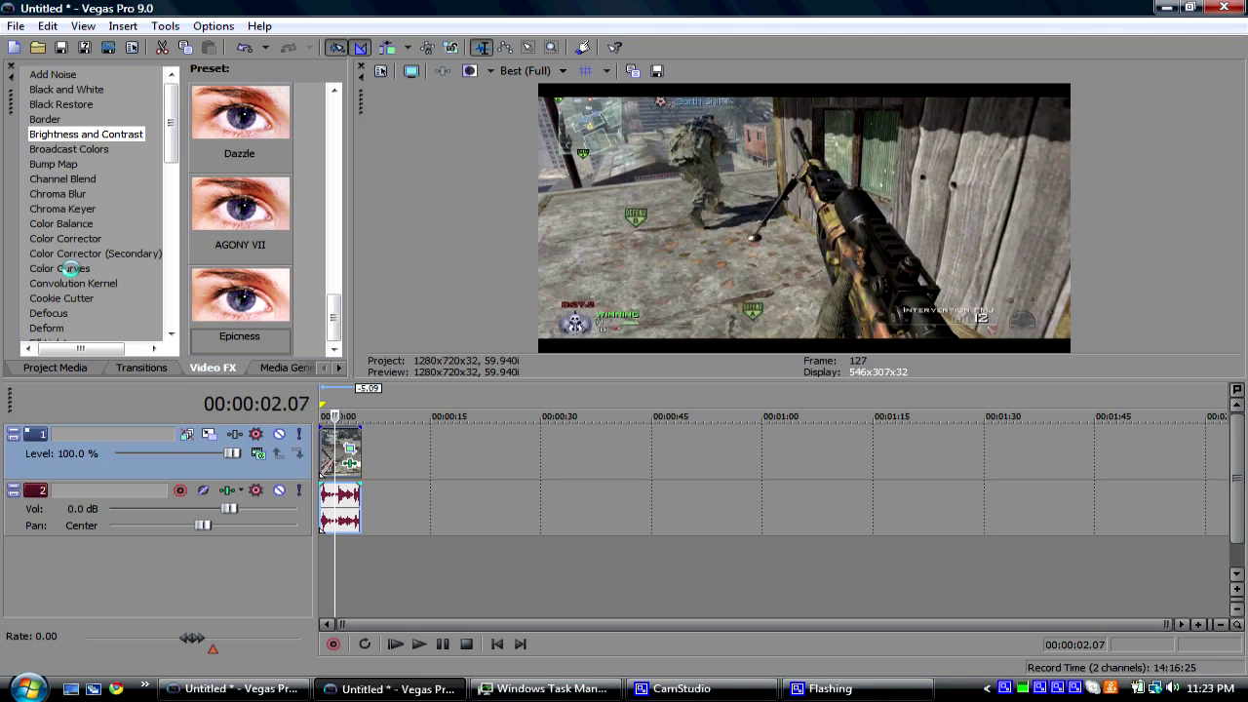
Step: Apply the Color Curves 'AGONY VII' preset to the Hitmarker clip
click(68, 269)
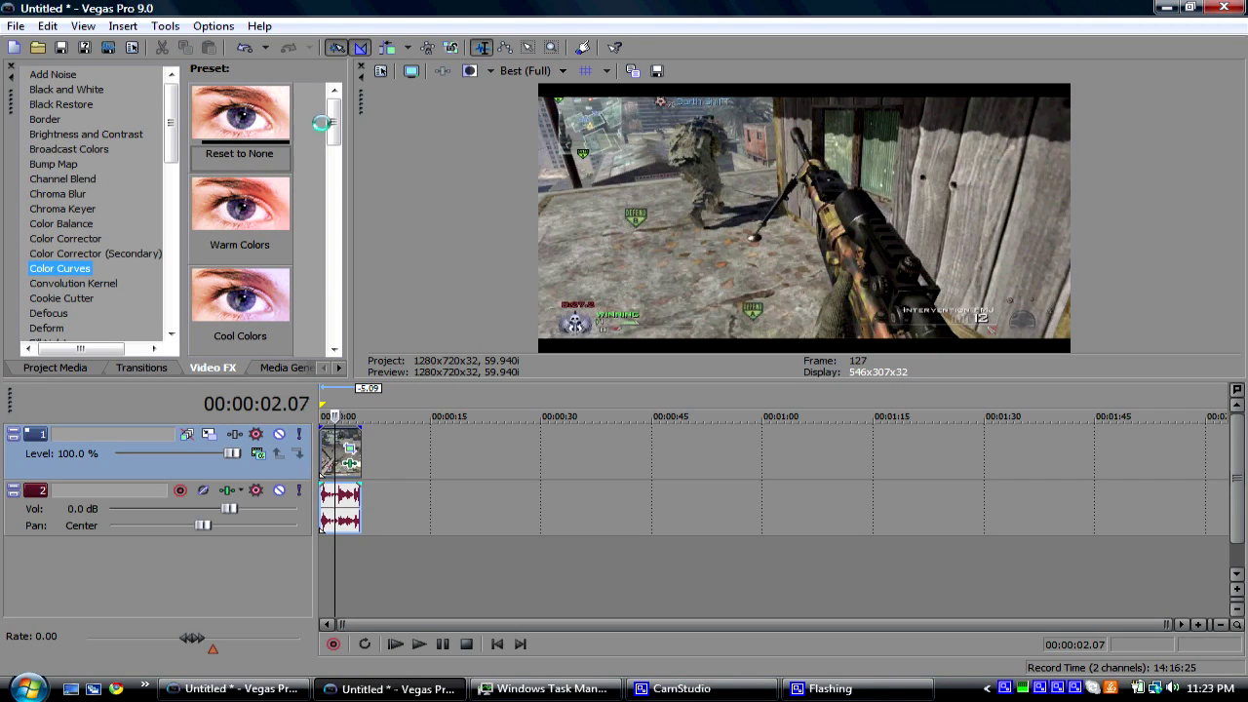
drag(333, 125, 333, 322)
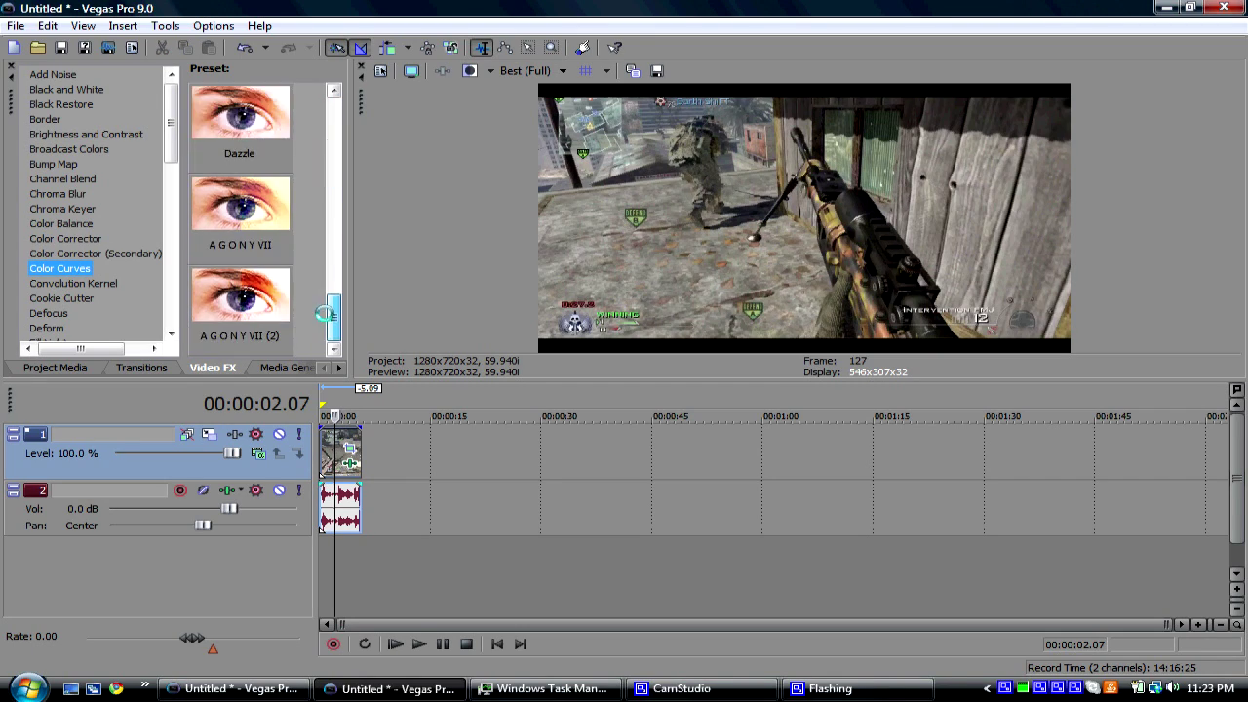
drag(254, 192, 334, 471)
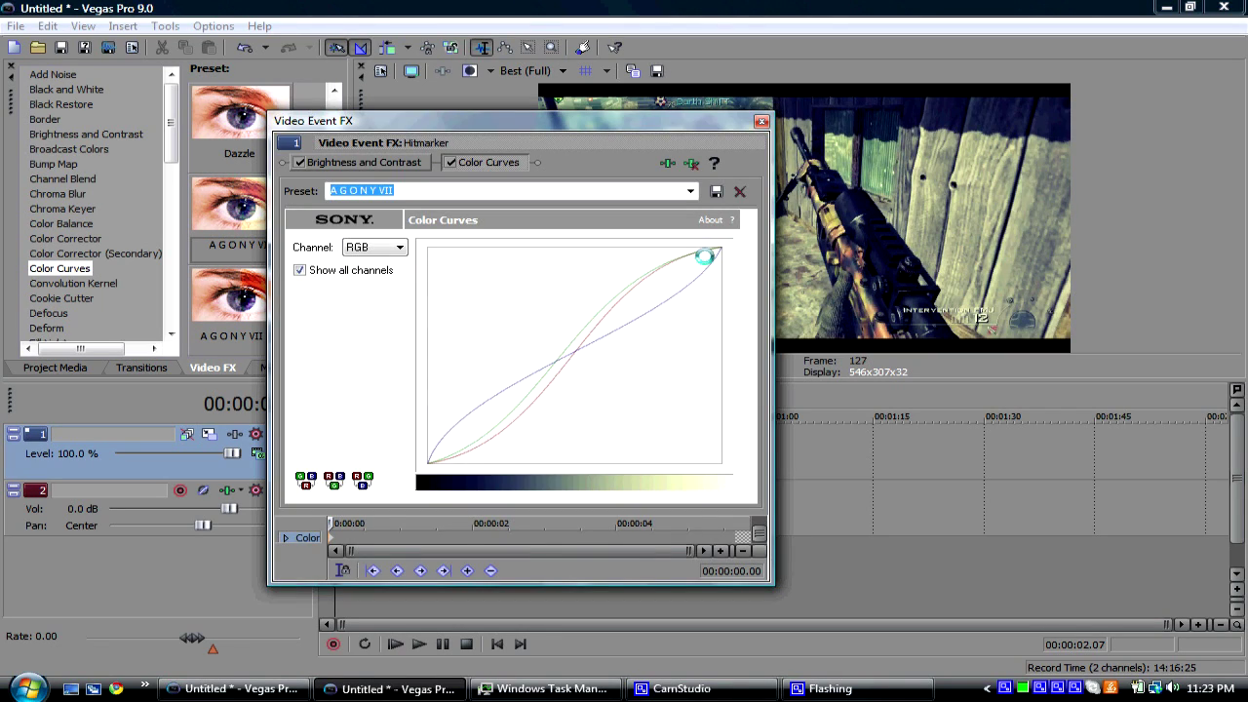
Step: Step through the Red, Green and Blue channel curves, then close the effects window
click(399, 248)
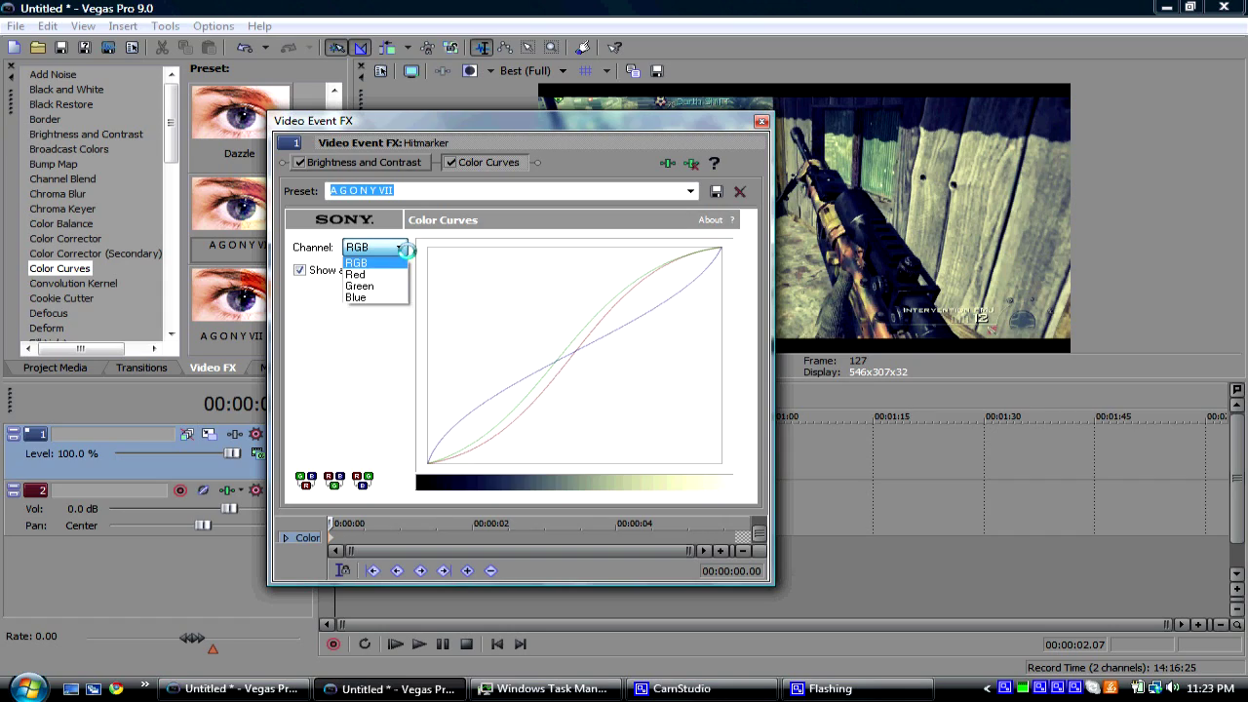
click(355, 310)
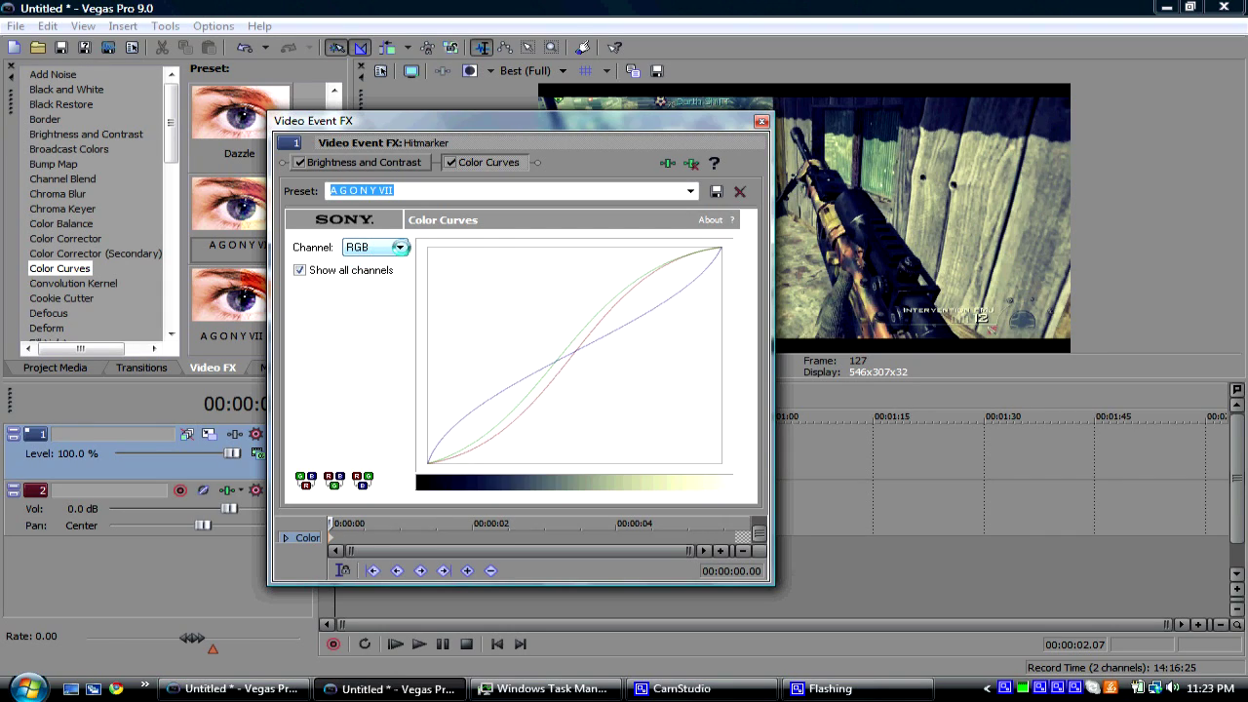
click(399, 248)
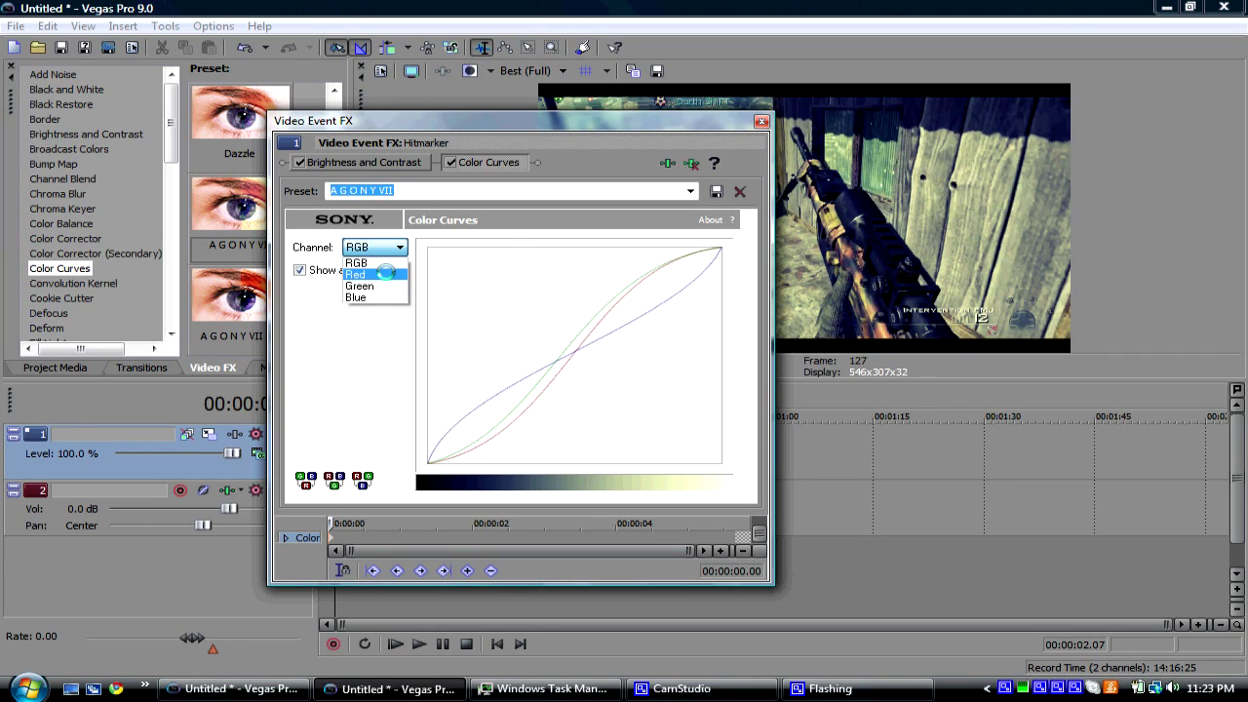
click(385, 274)
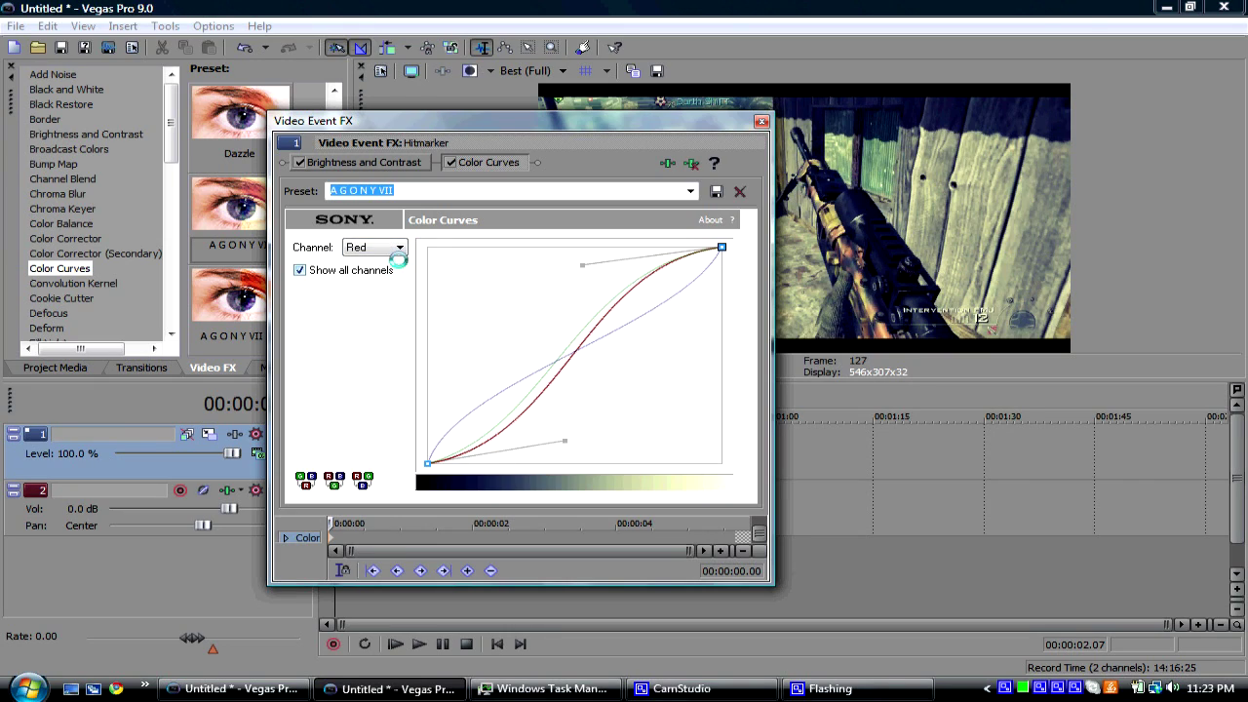
click(399, 250)
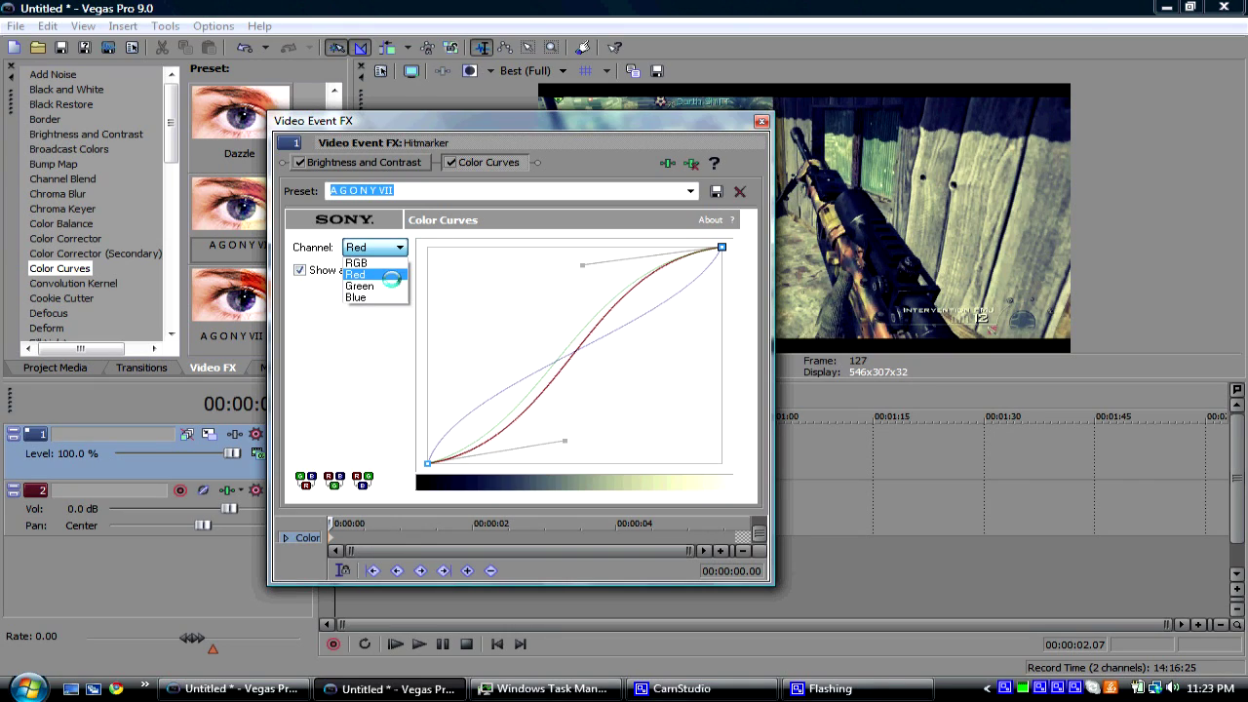
click(390, 285)
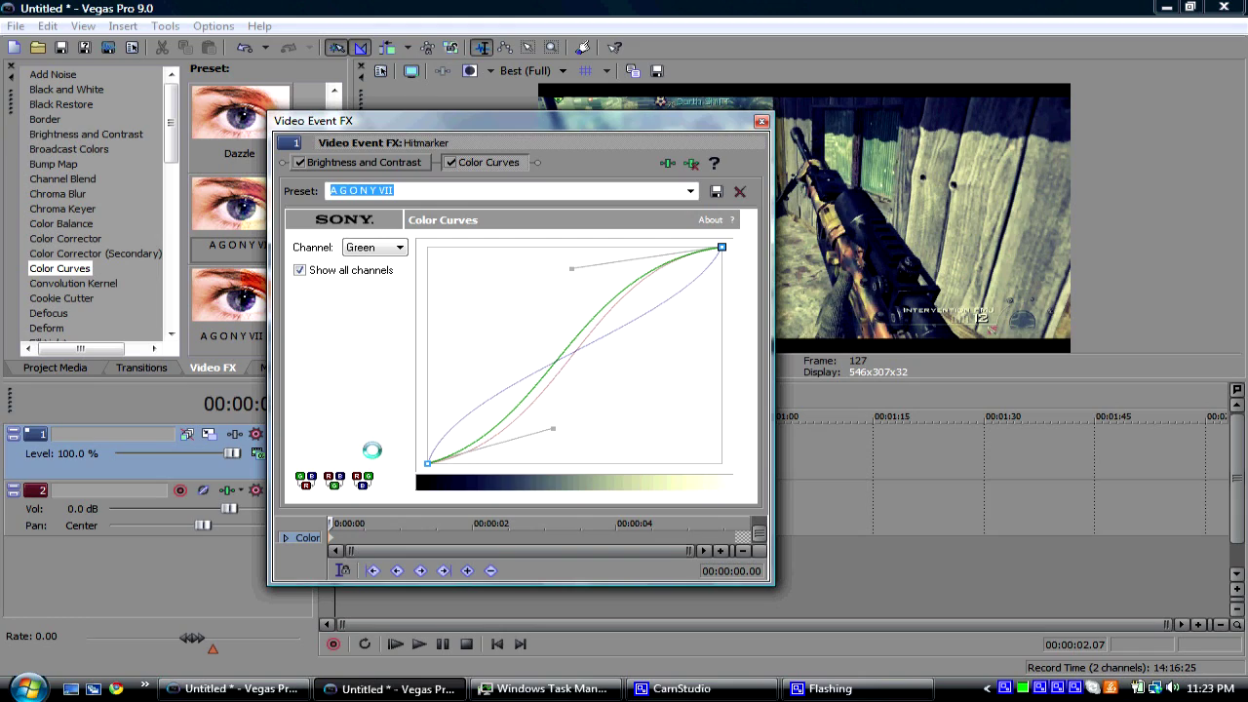
click(399, 248)
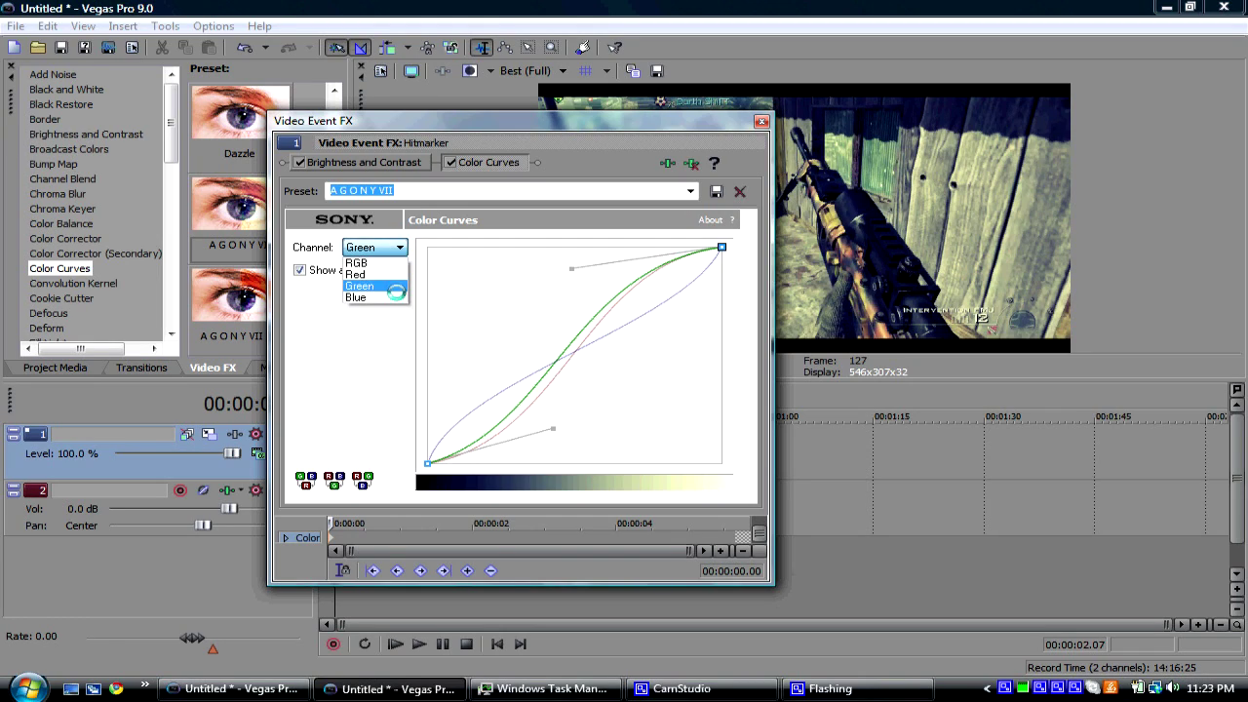
click(392, 297)
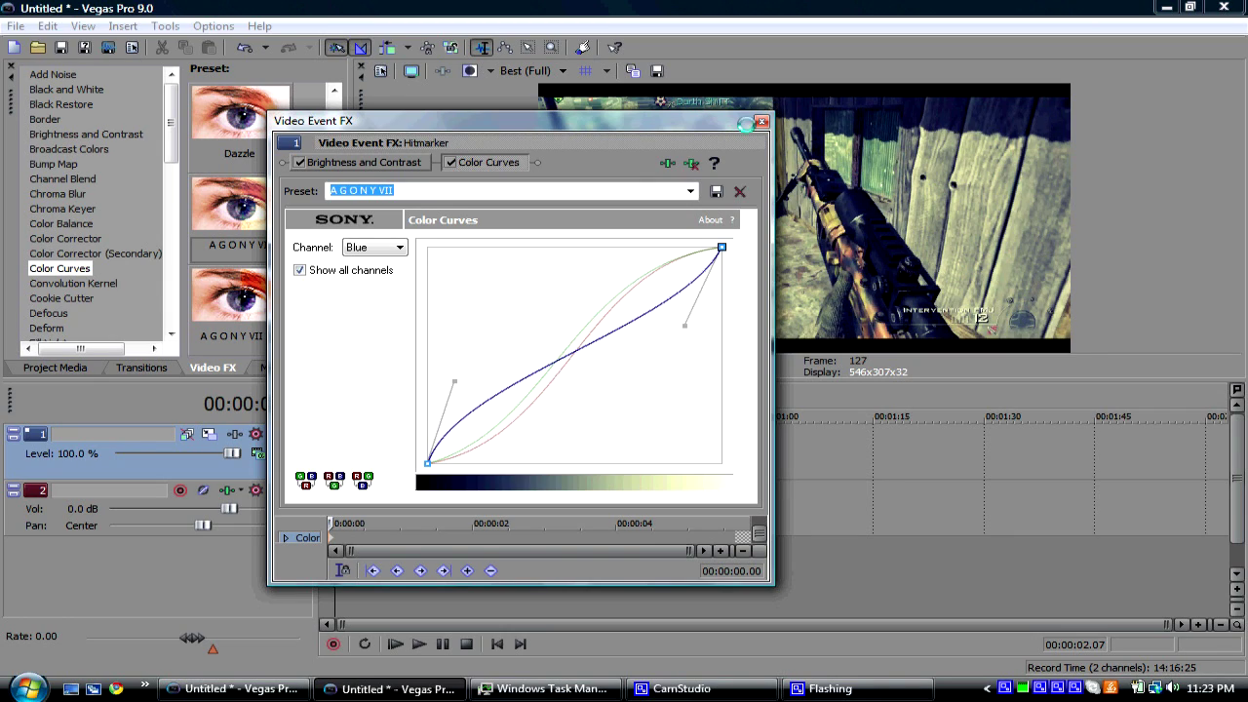
click(760, 122)
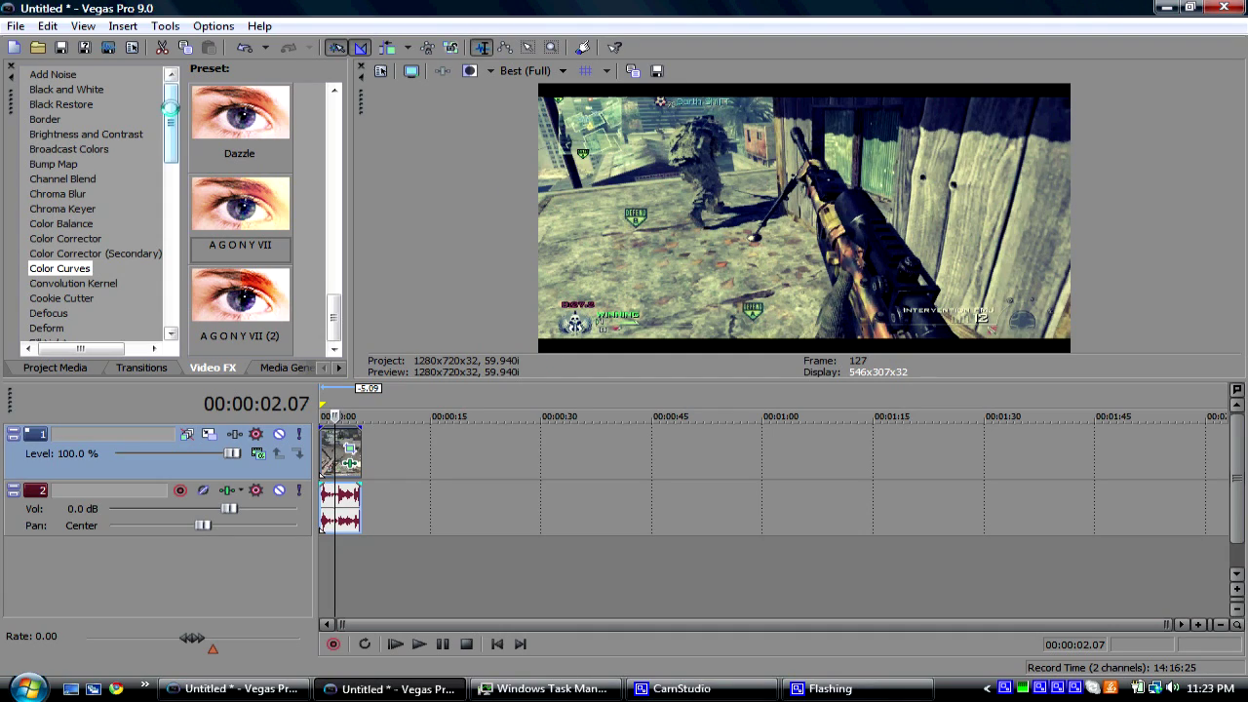
drag(162, 112, 157, 257)
Step: Apply the Soft Contrast 'Vignette' preset to the gameplay clip
click(83, 237)
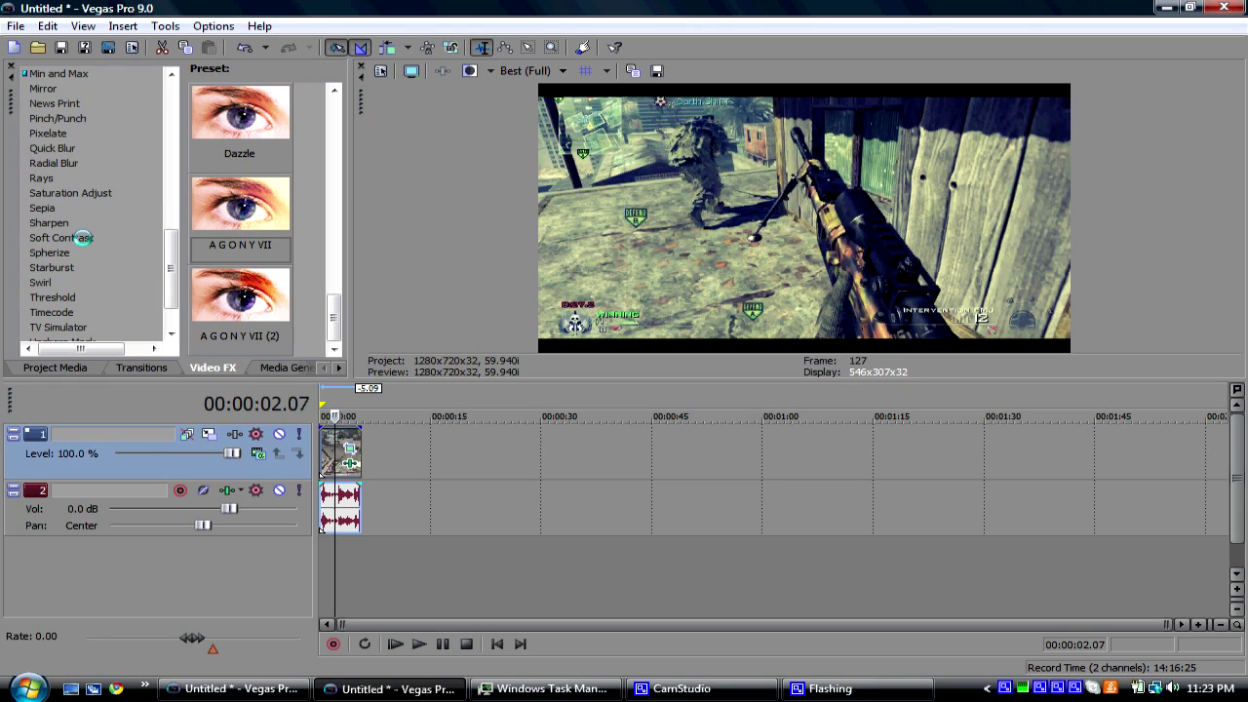
drag(332, 137, 331, 271)
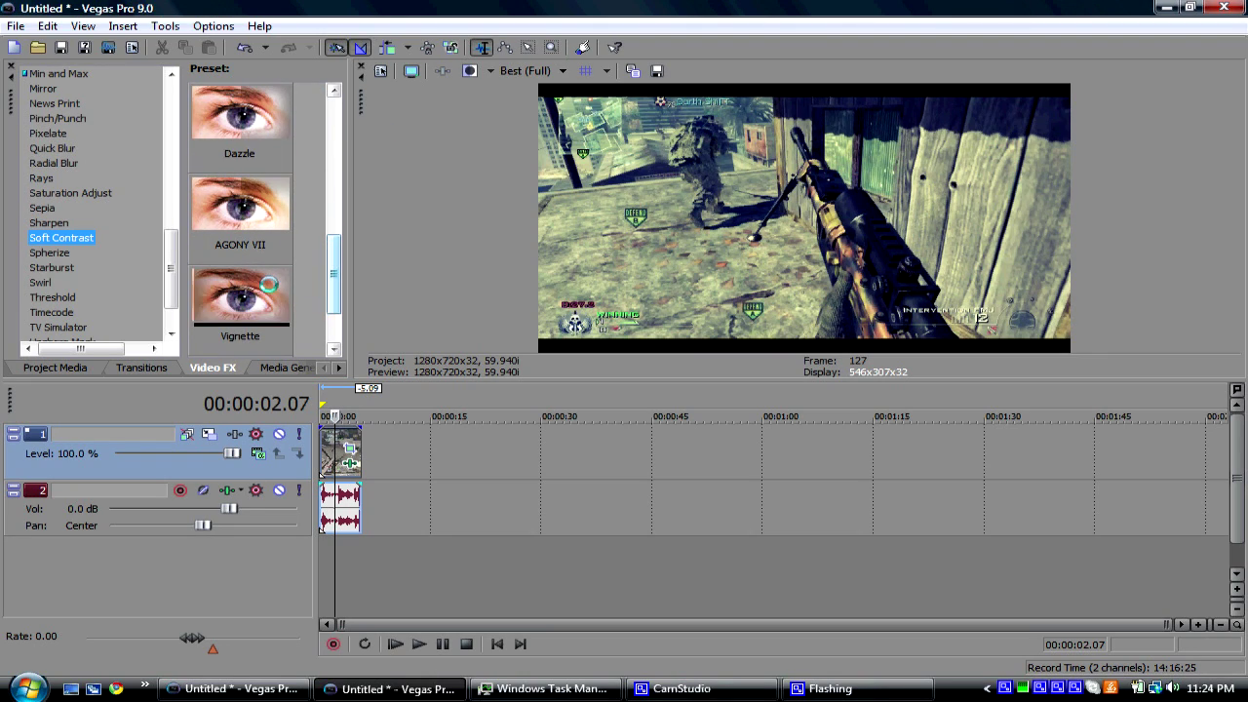
drag(240, 298, 328, 457)
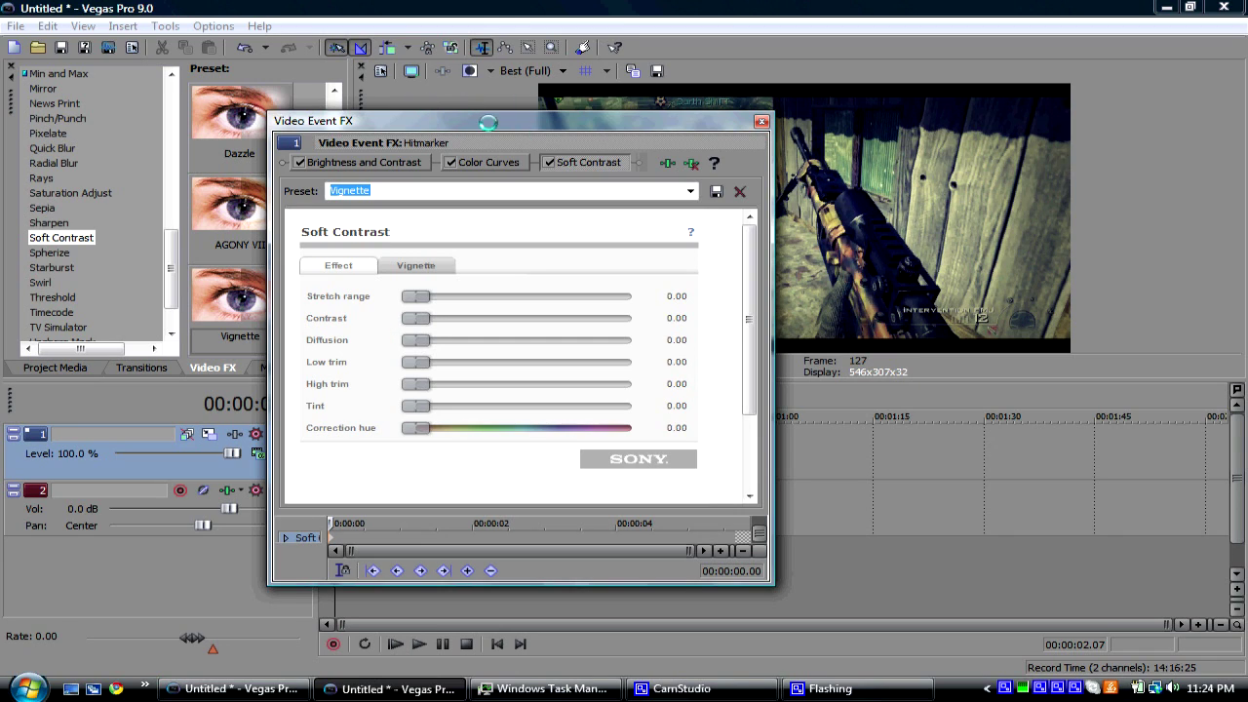
Step: Set the vignette's exterior effect to Black and close the effects window
drag(468, 128, 461, 186)
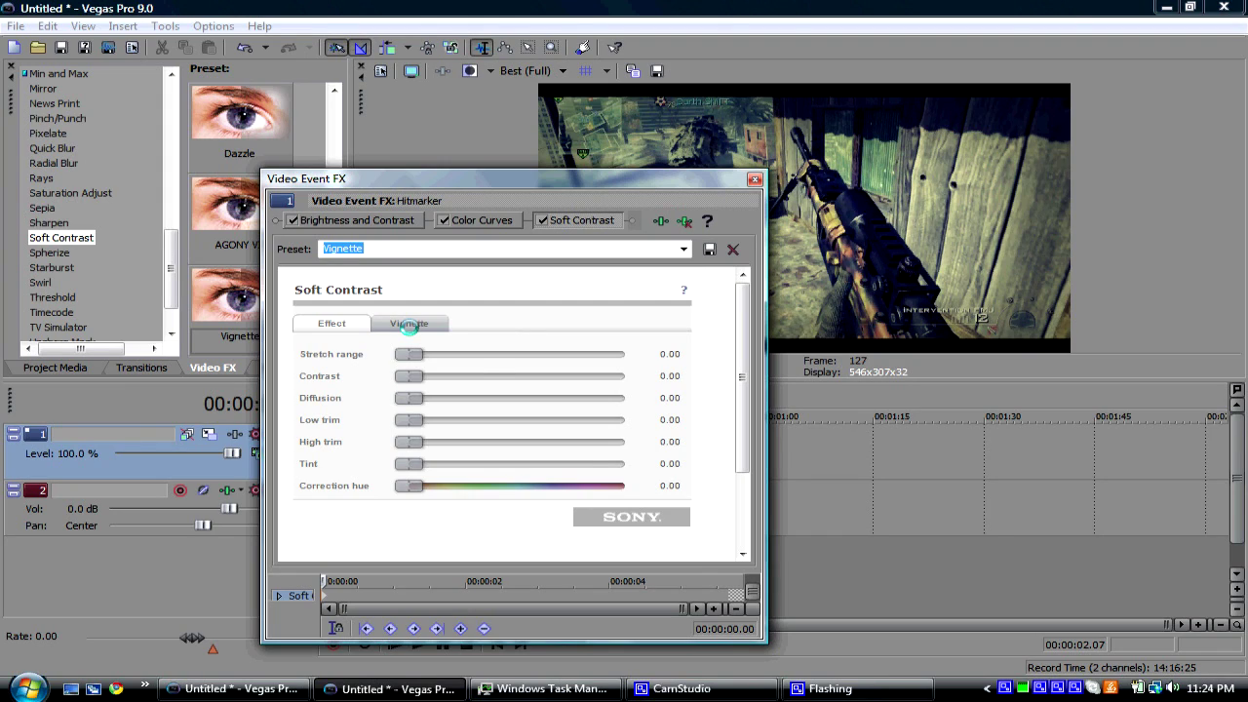
click(409, 324)
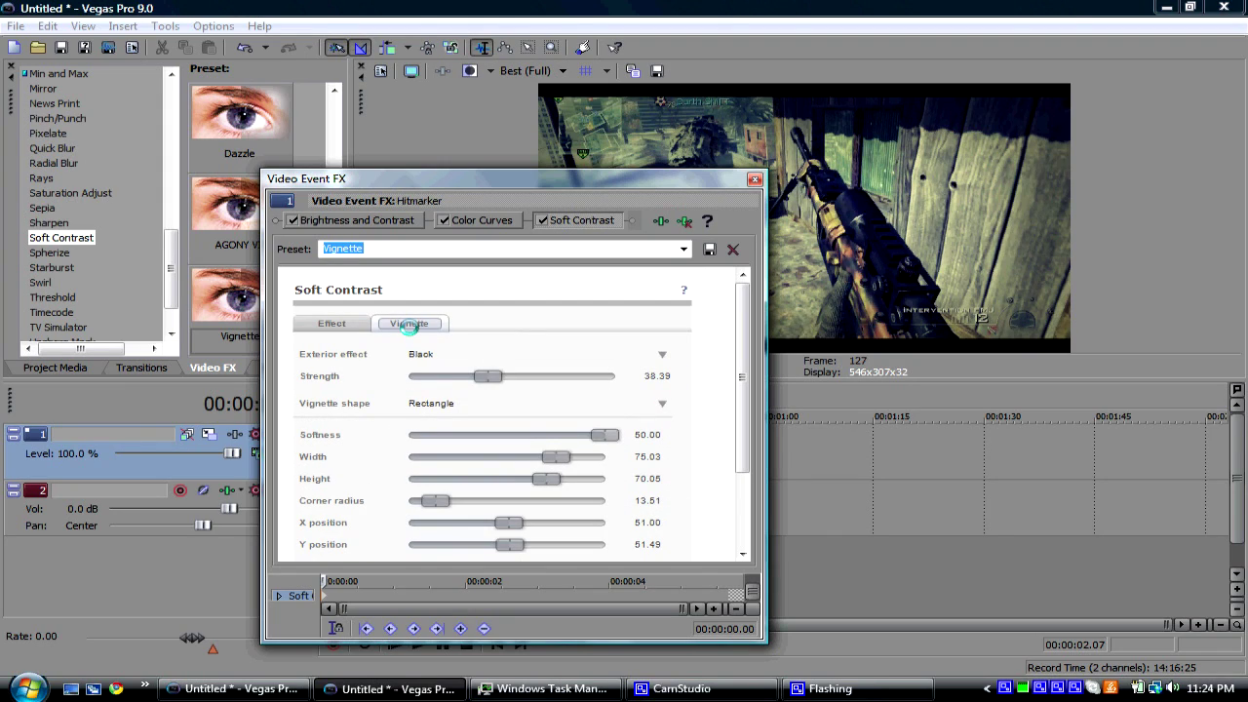
click(464, 355)
click(447, 382)
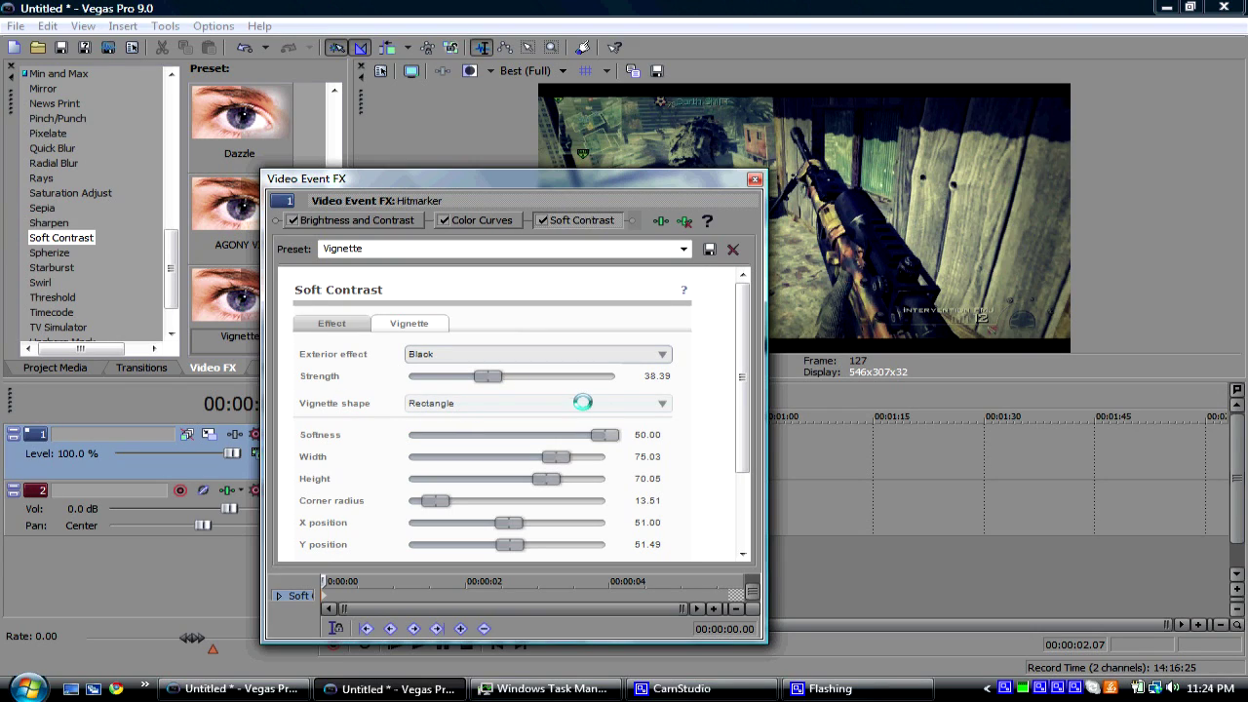
drag(741, 357, 743, 380)
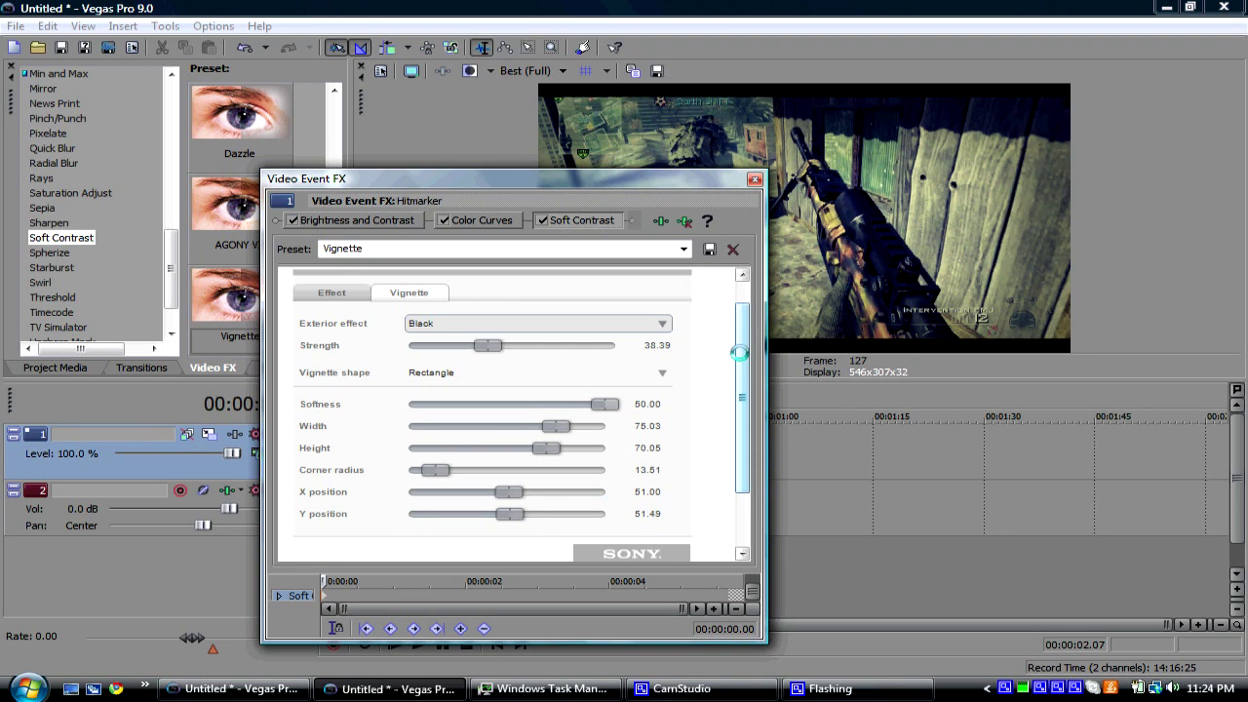
scroll(740, 353, up, 2)
click(754, 178)
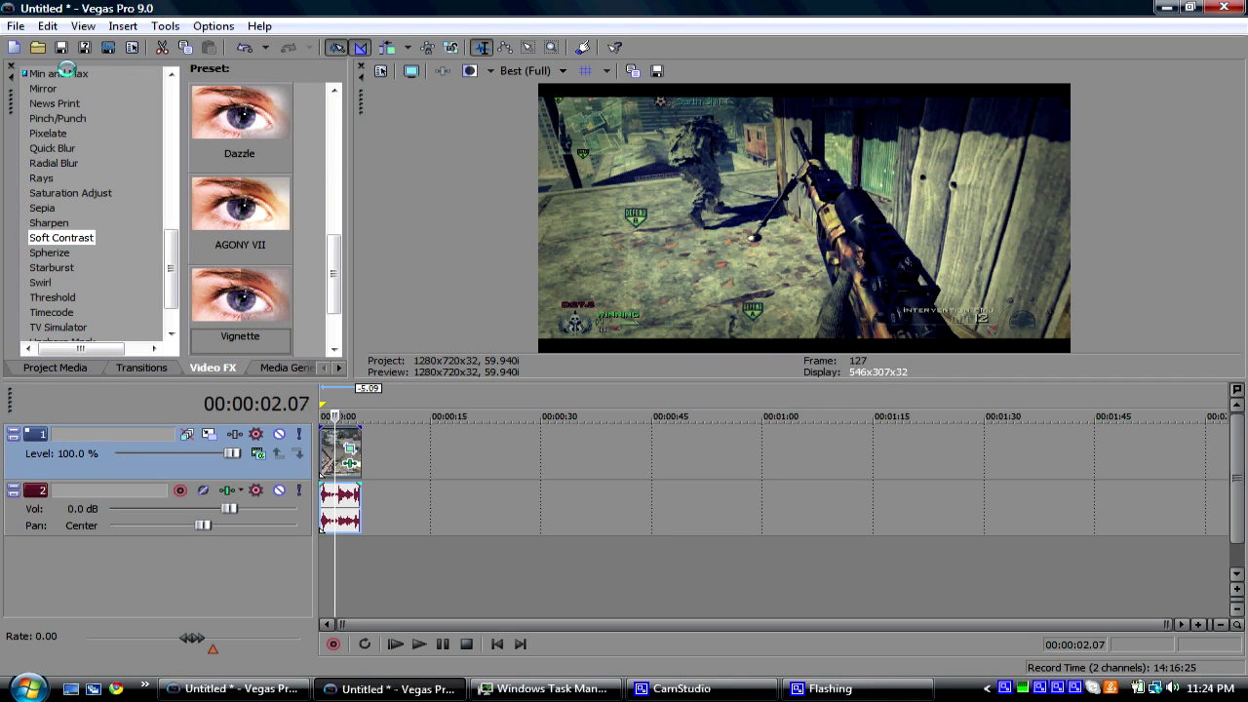
Step: Start a Render As with XDCAM EX (*.MP4) output and the HQ 1280x720-60p template
click(14, 24)
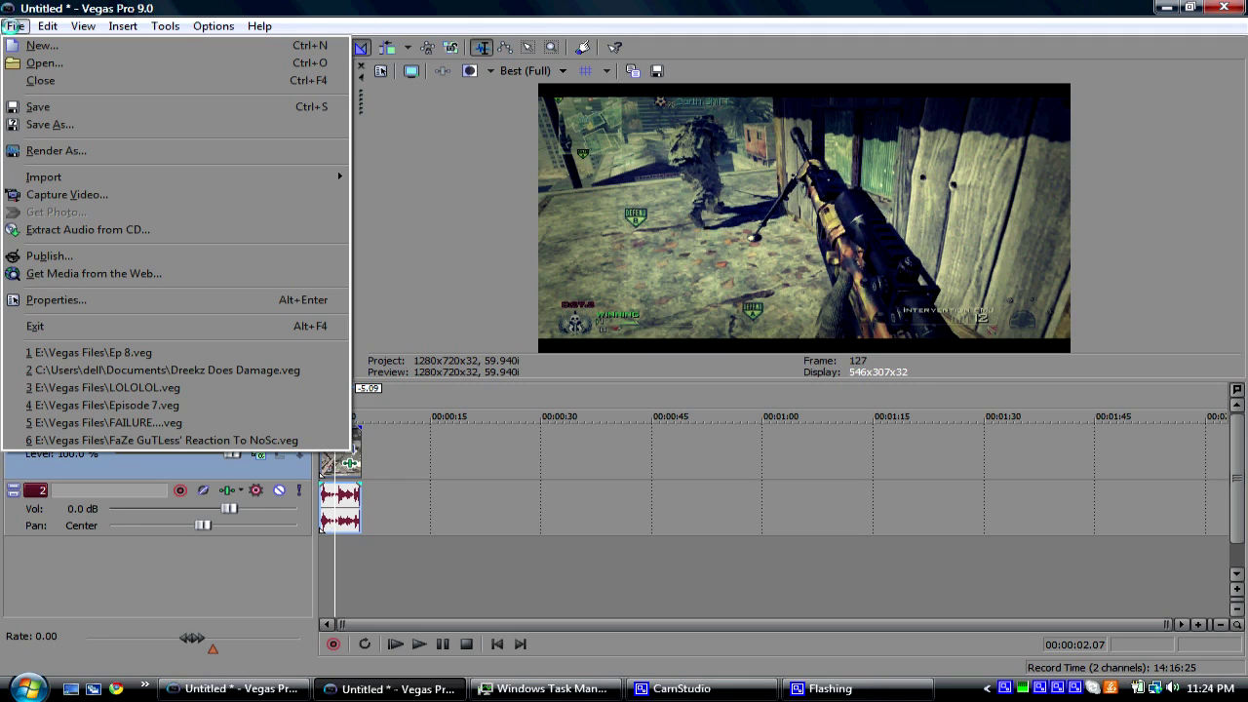
click(40, 152)
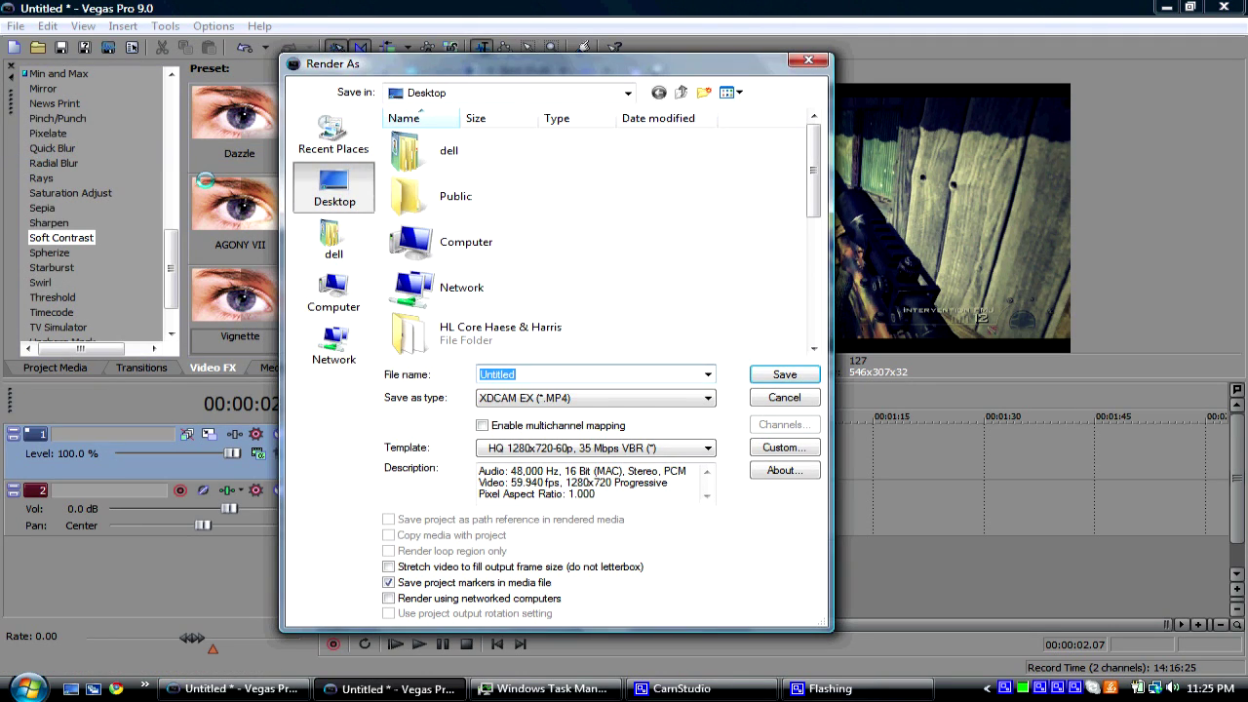
click(620, 397)
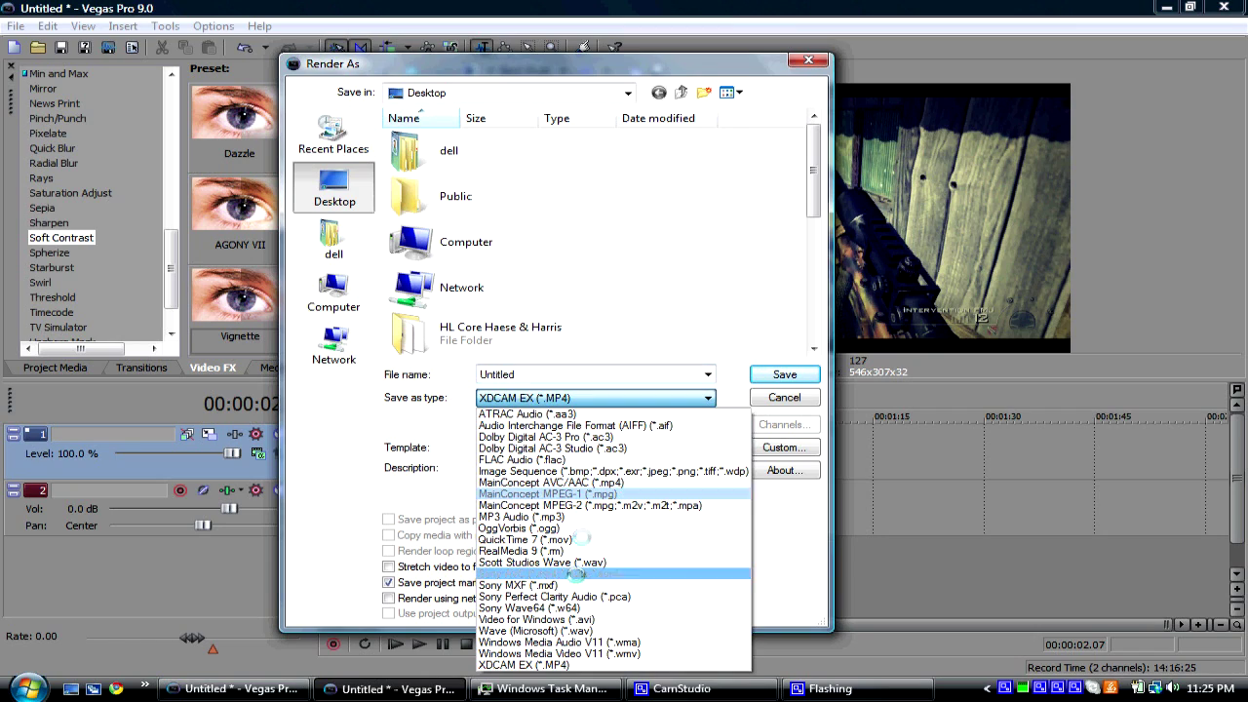
click(574, 664)
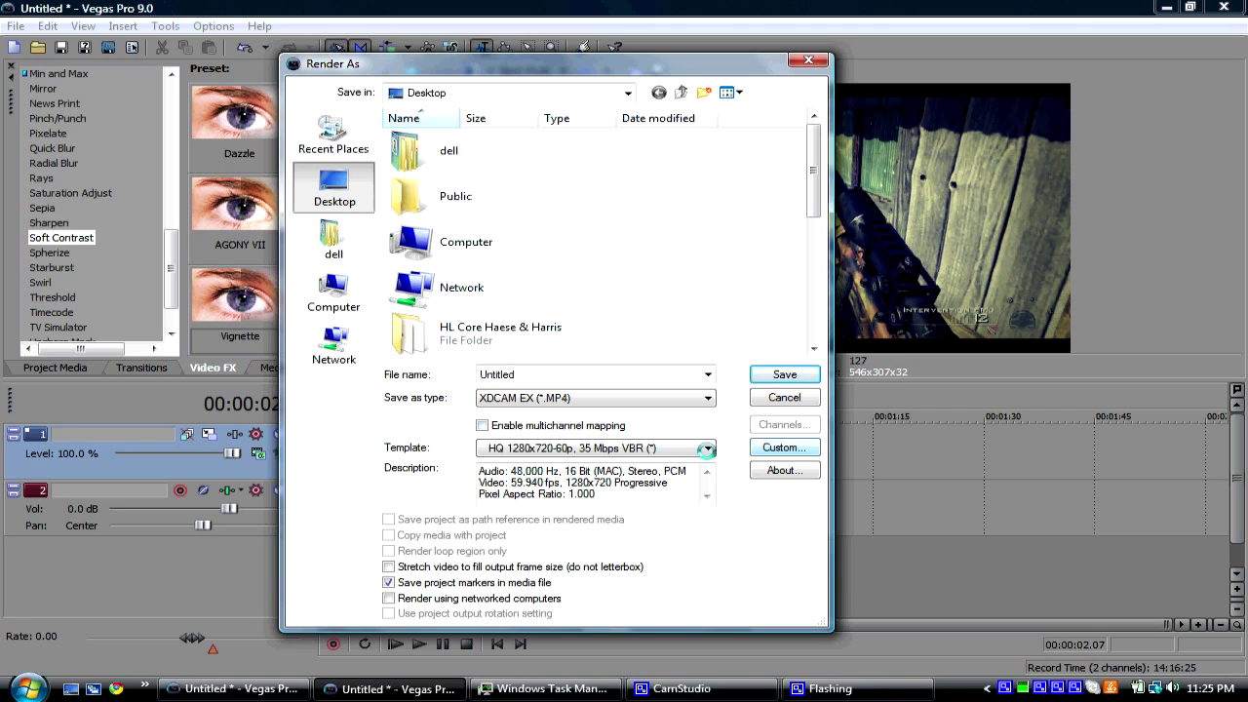
click(778, 449)
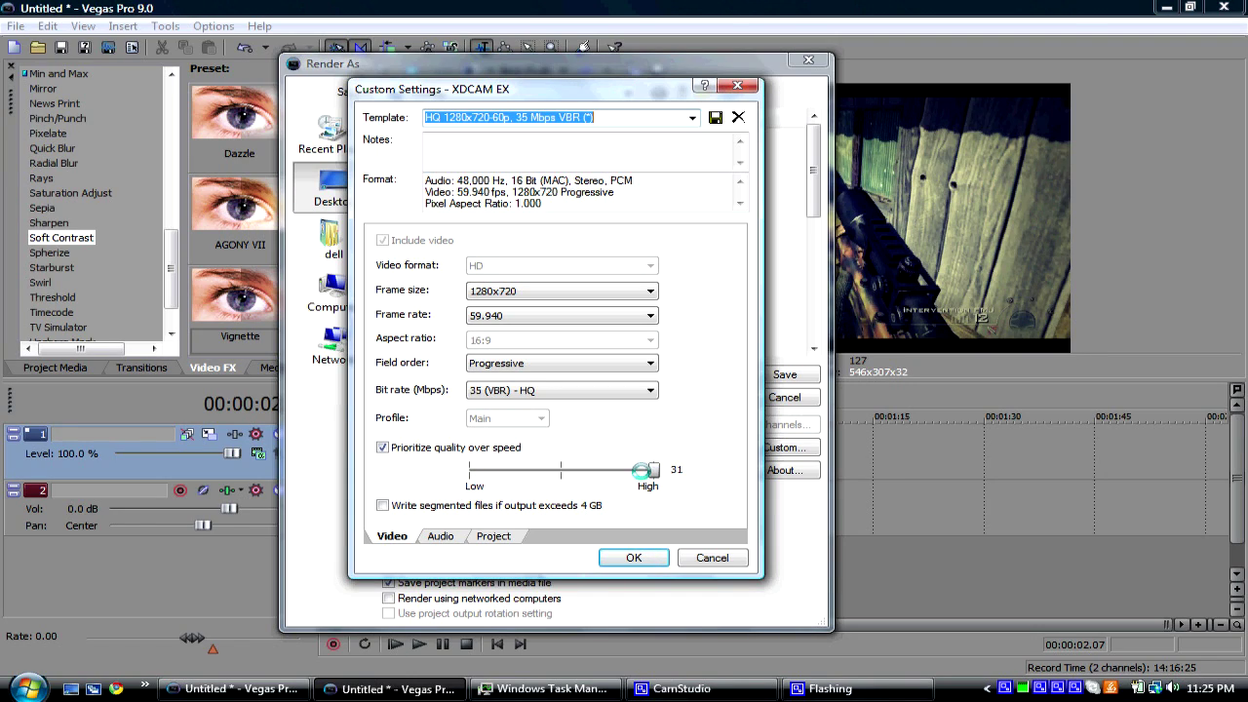
Step: Keep Stereo audio and Best rendering quality, accept the custom settings, and close Render As
click(440, 537)
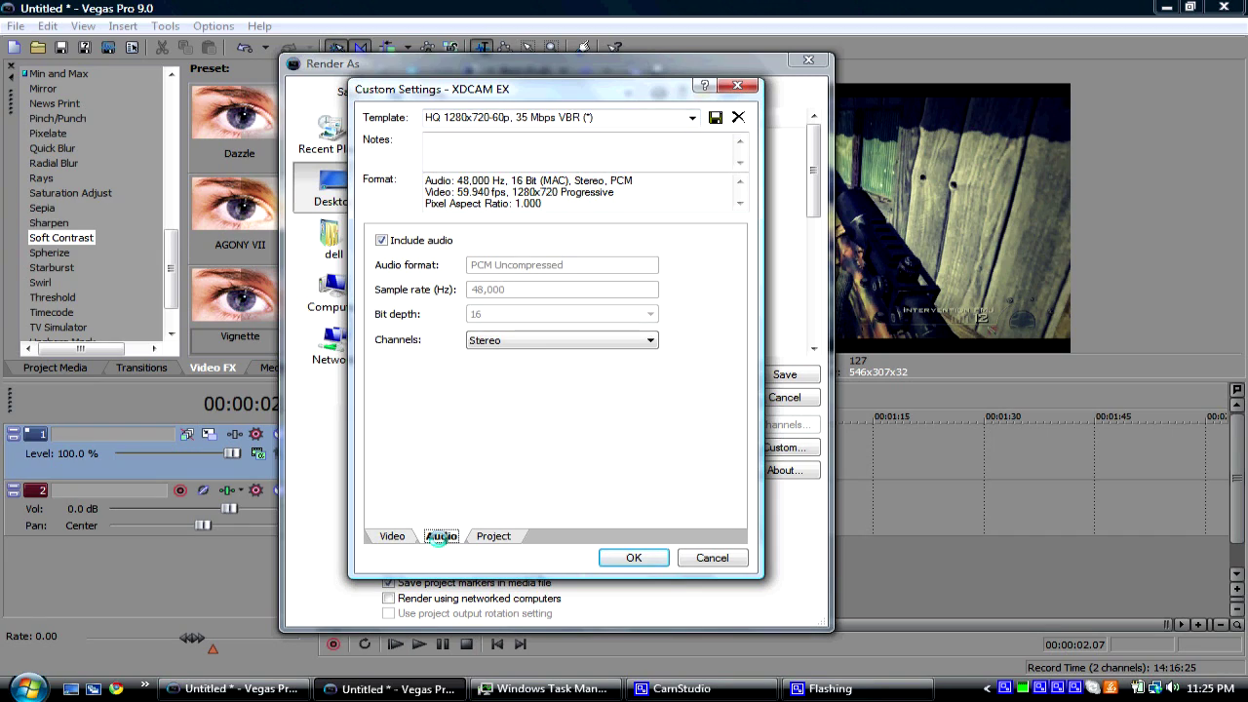
click(607, 340)
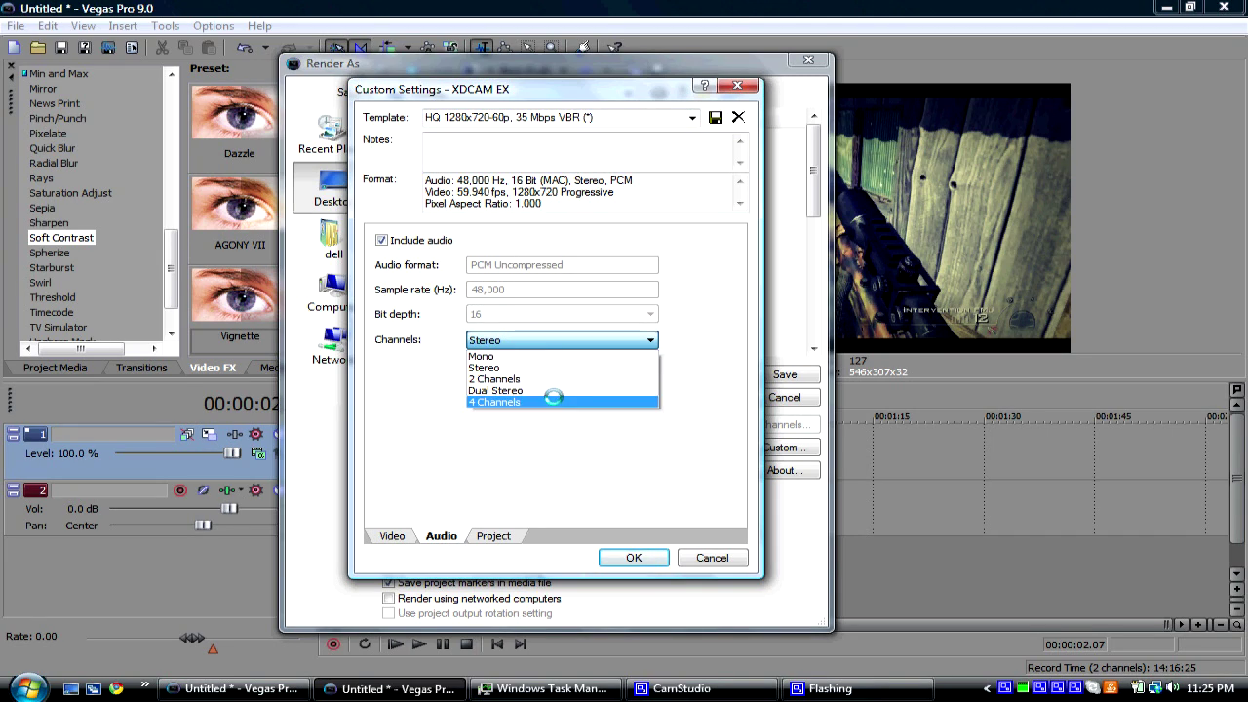
click(553, 368)
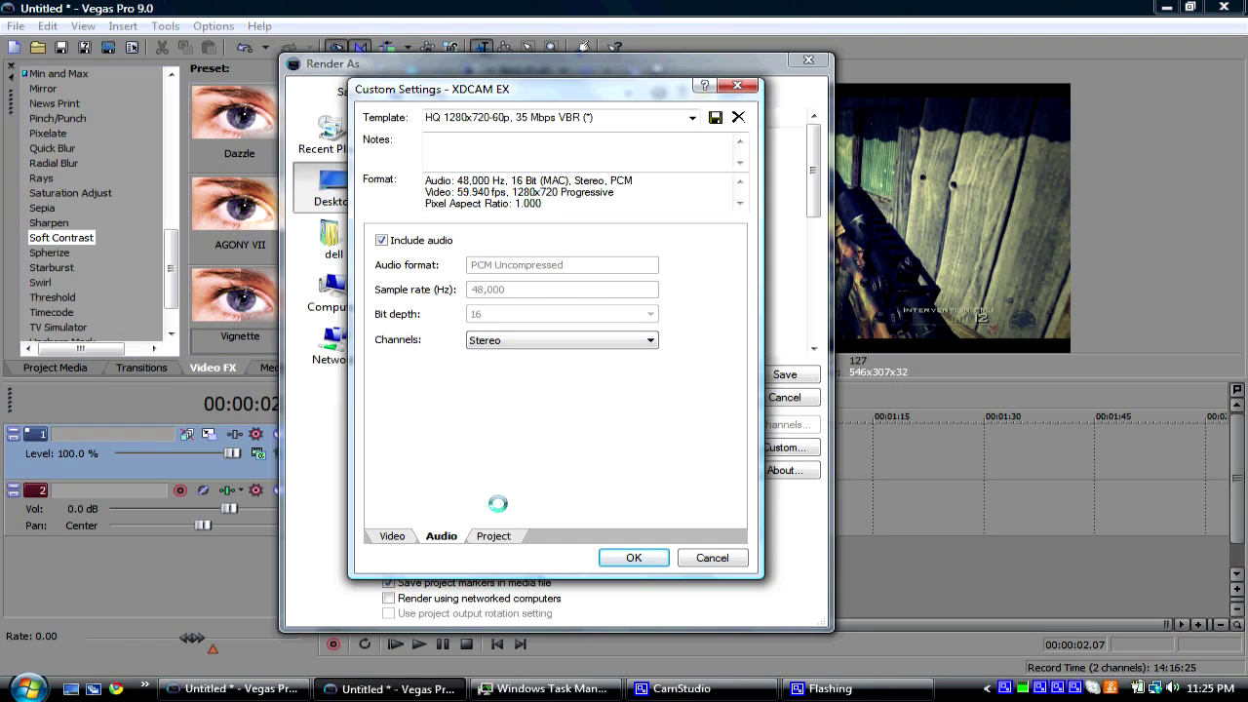
click(494, 535)
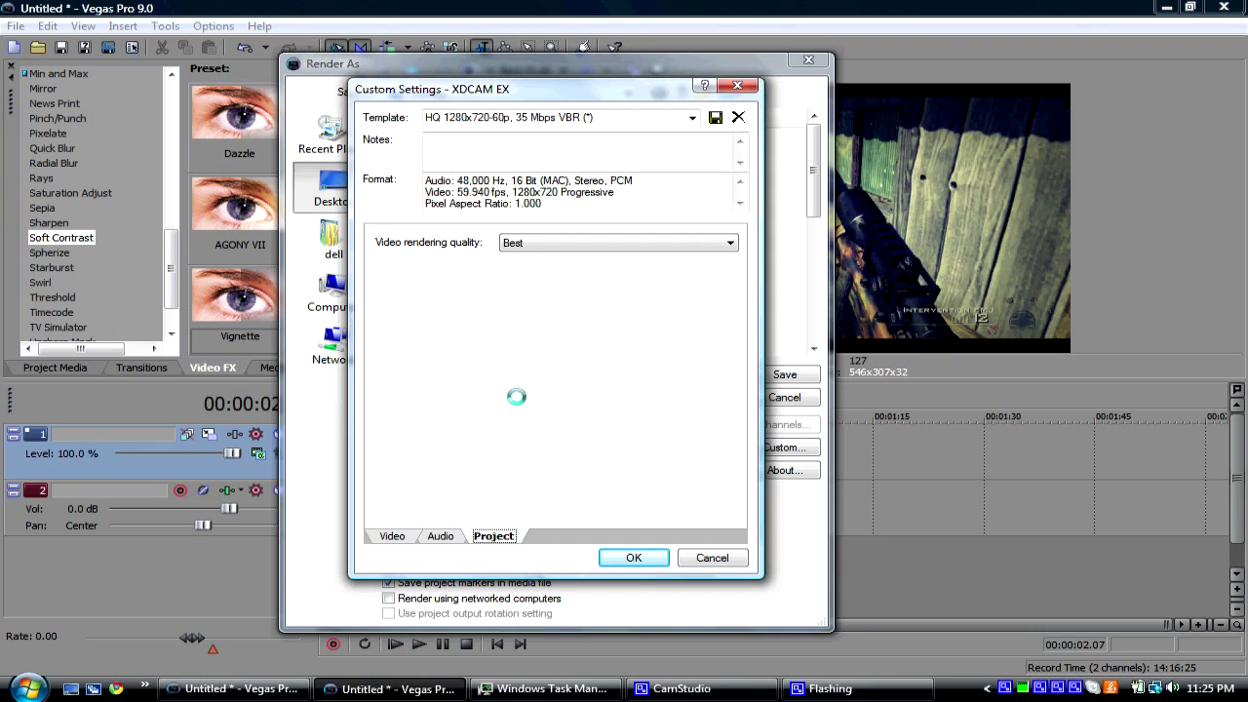
click(634, 242)
click(624, 307)
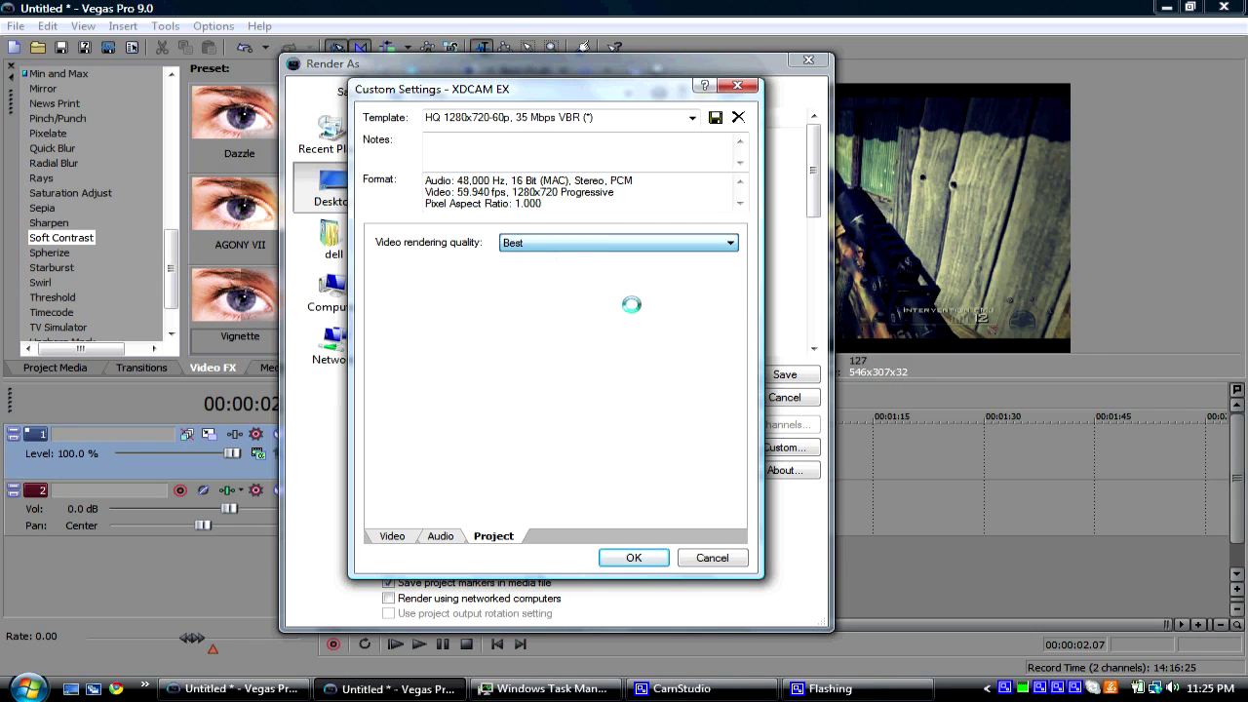
click(634, 556)
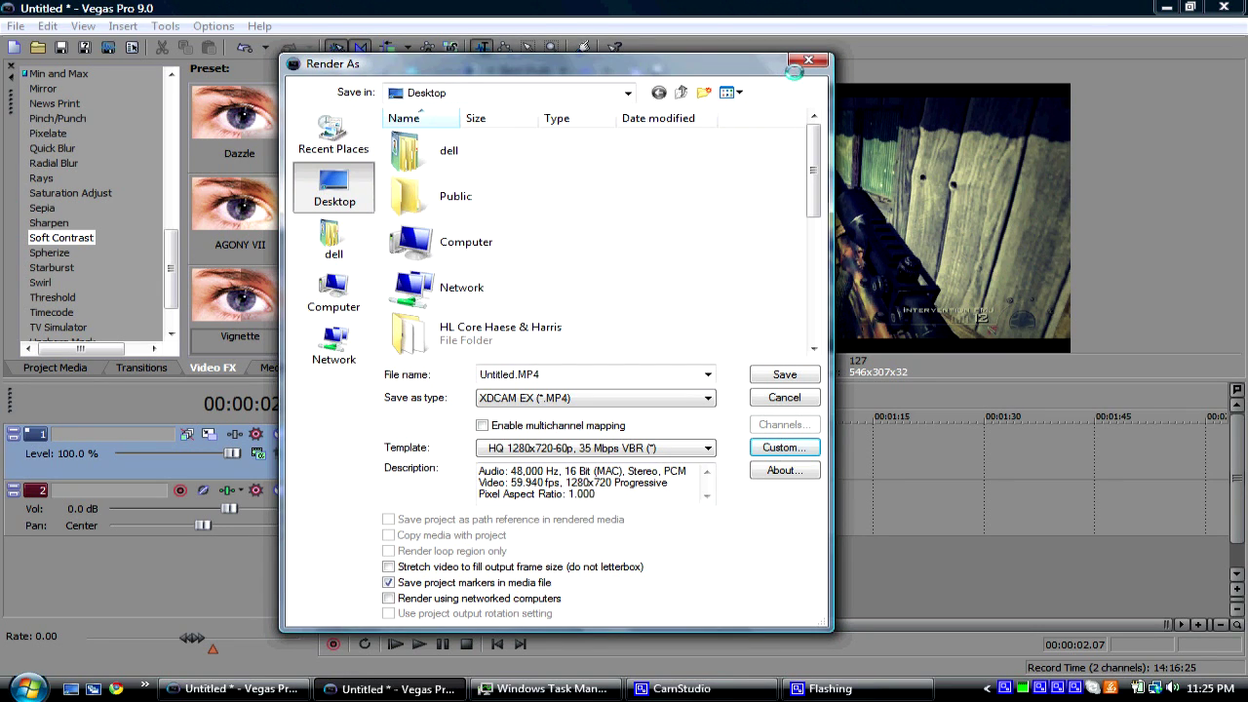
click(802, 63)
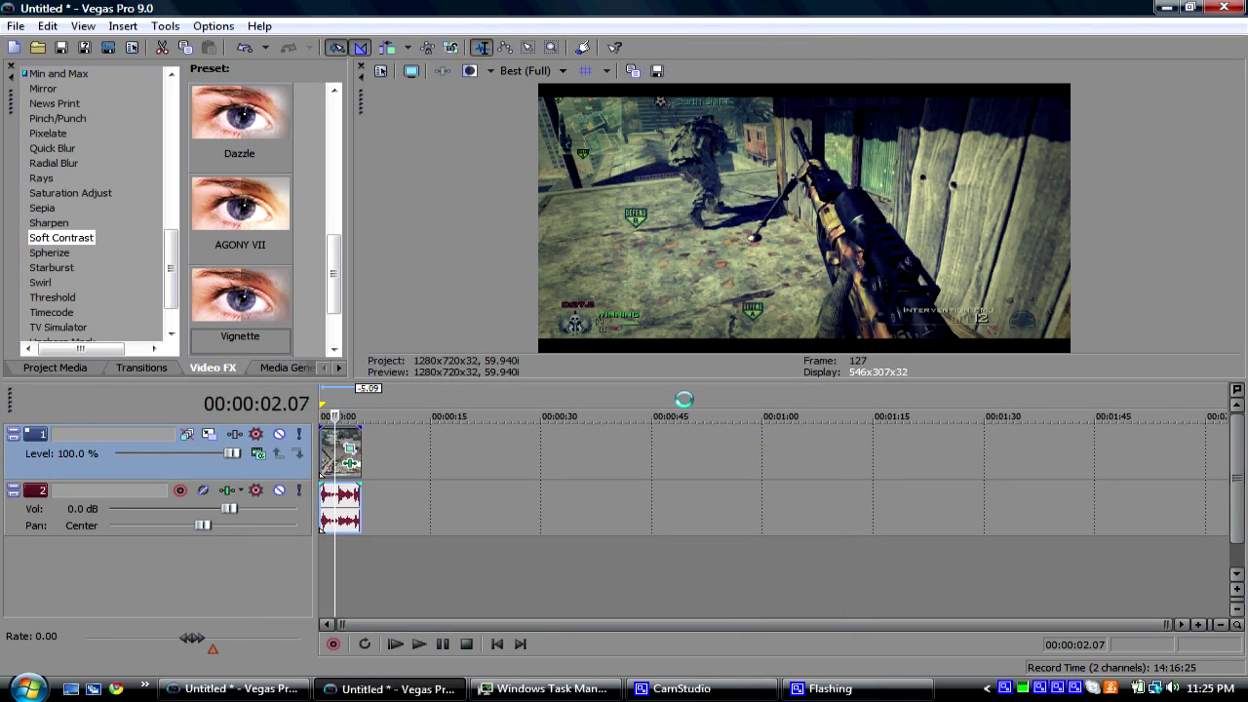